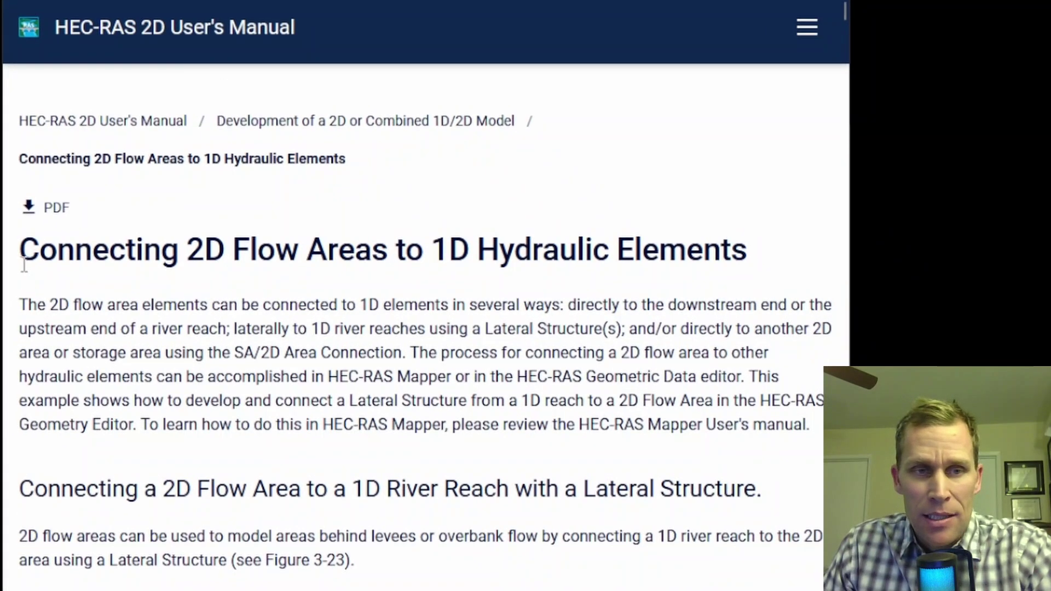
Review the manual section 'Connecting 2D Flow Areas to 1D Hydraulic Elements' with the browser maximized.
left_click_drag(28, 266, 704, 253)
left_click(611, 230)
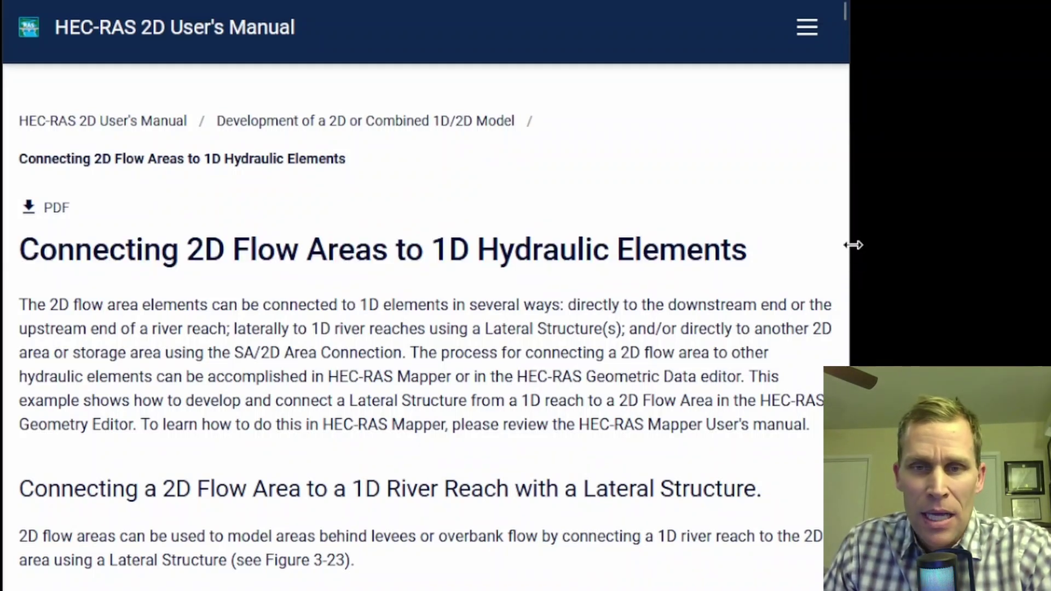
mouse_move(844, 12)
left_mouse_down()
mouse_move(858, 70)
mouse_move(861, 353)
mouse_move(845, 8)
left_mouse_up()
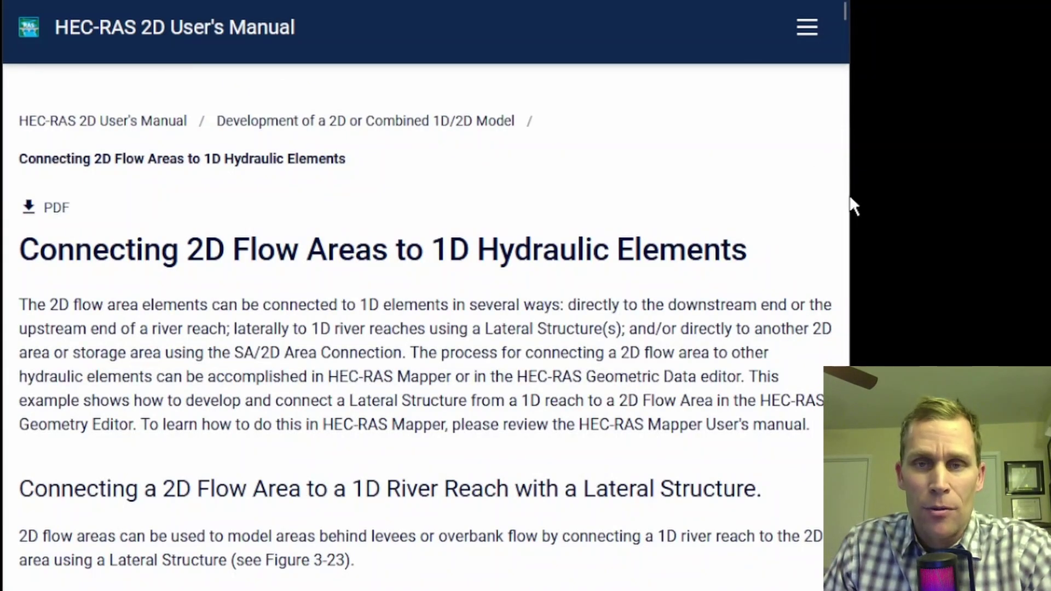
left_click_drag(855, 196, 1050, 230)
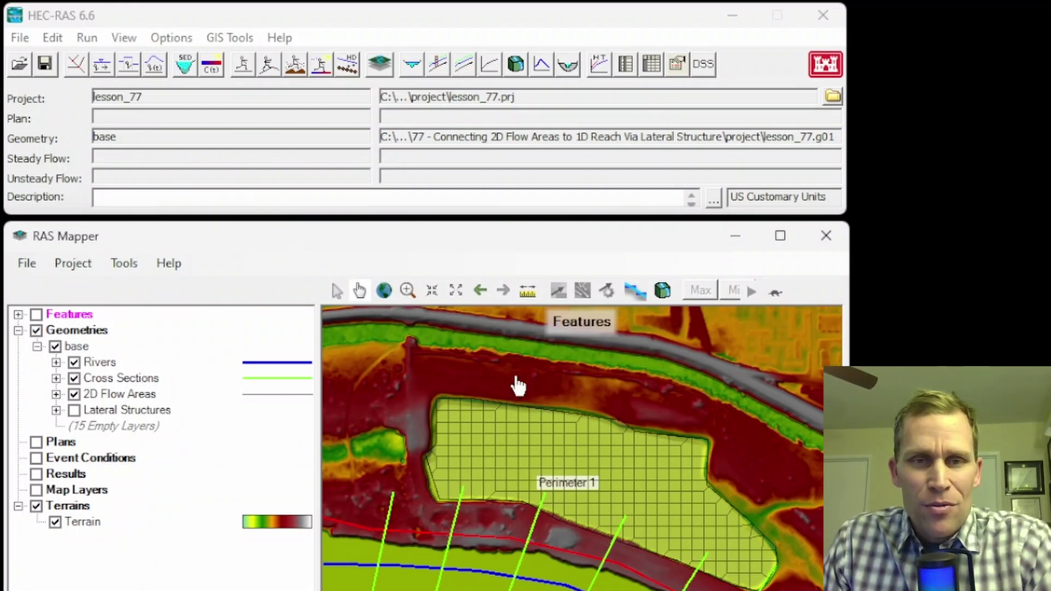
left_click(158, 16)
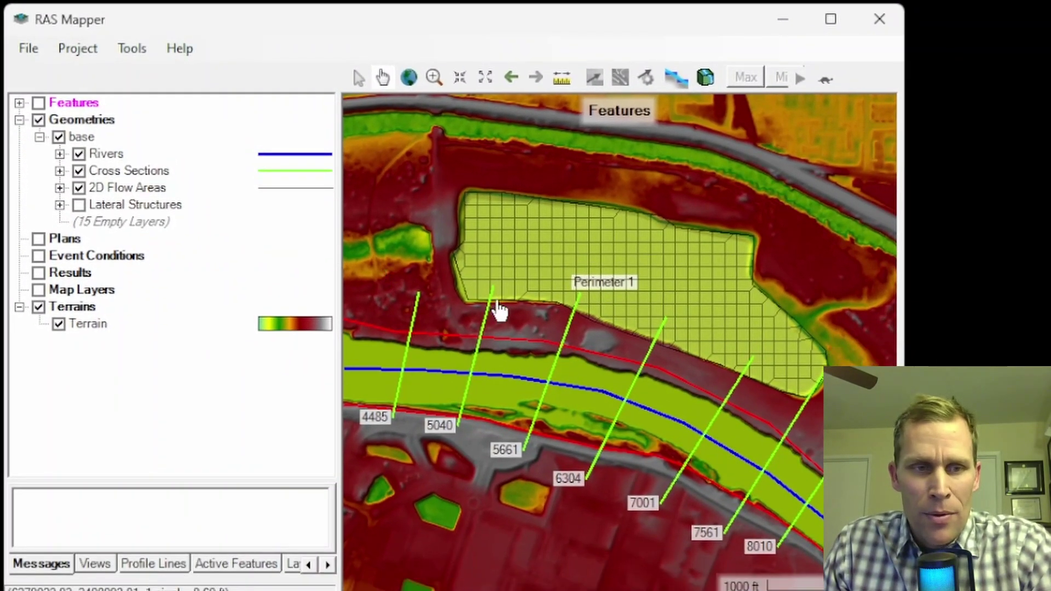
scroll(500, 311, "down", 2)
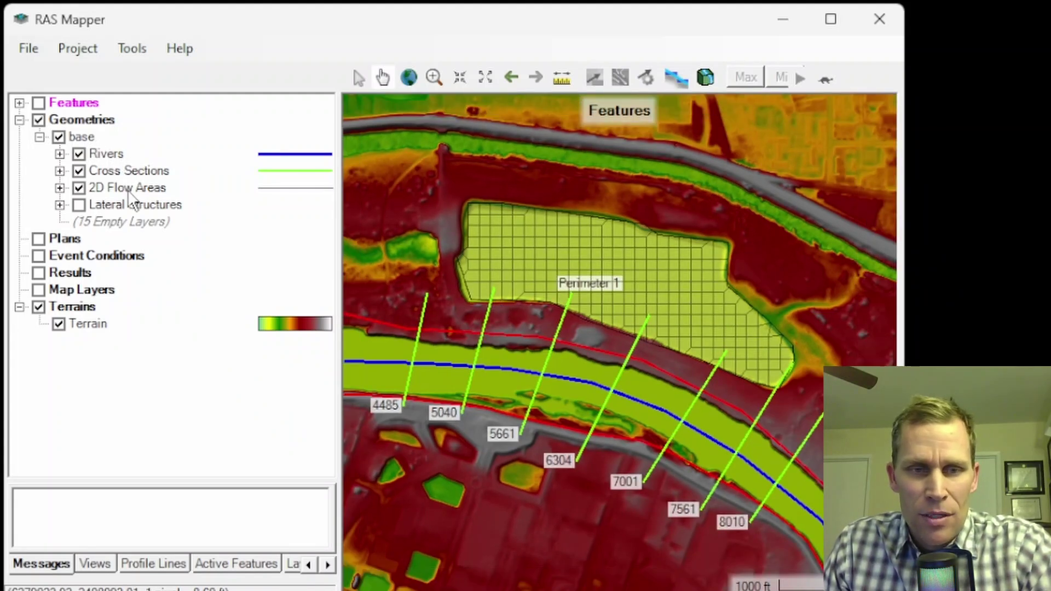
left_click(39, 307)
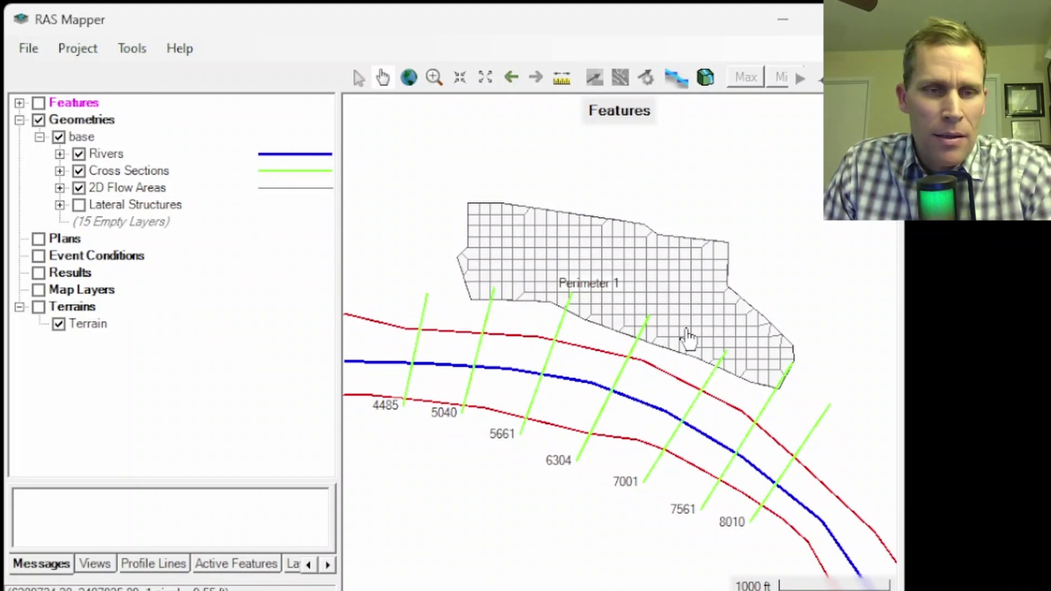
scroll(644, 350, "up", 1)
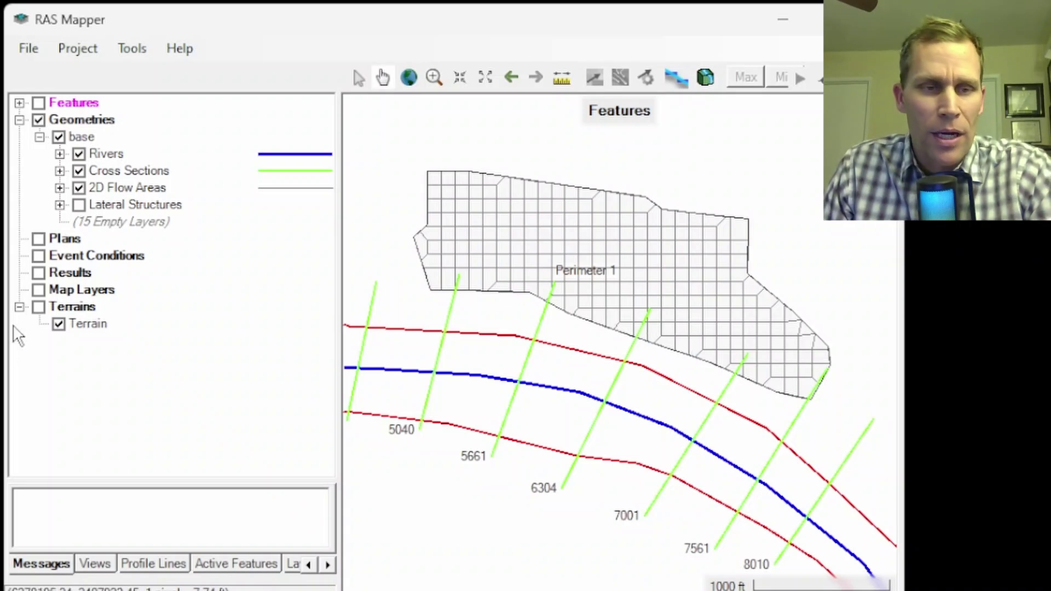
left_click(38, 308)
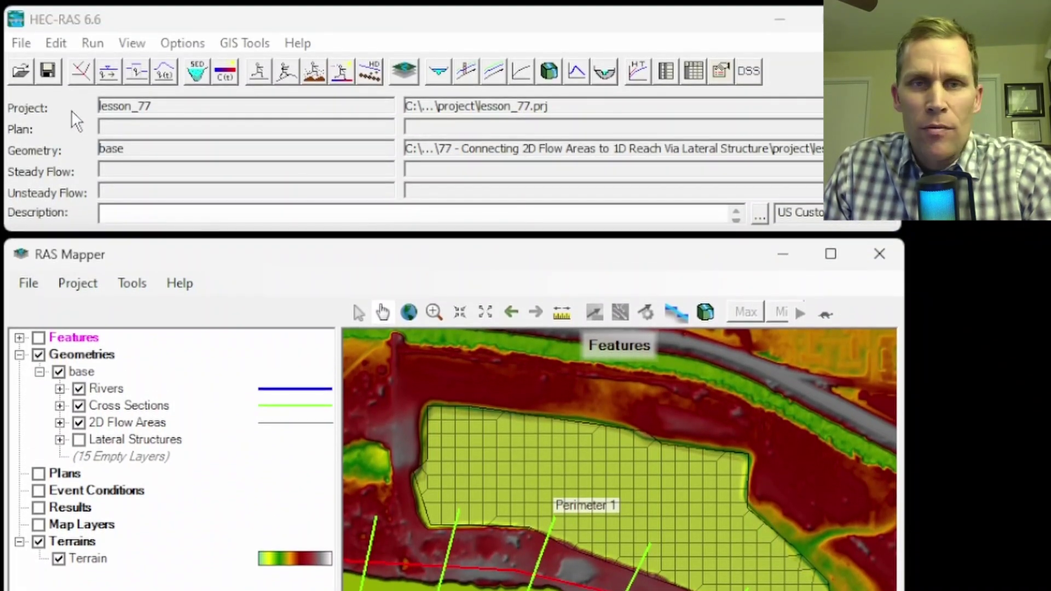
Open geometry 'base' in the Geometric Data editor.
left_click(56, 44)
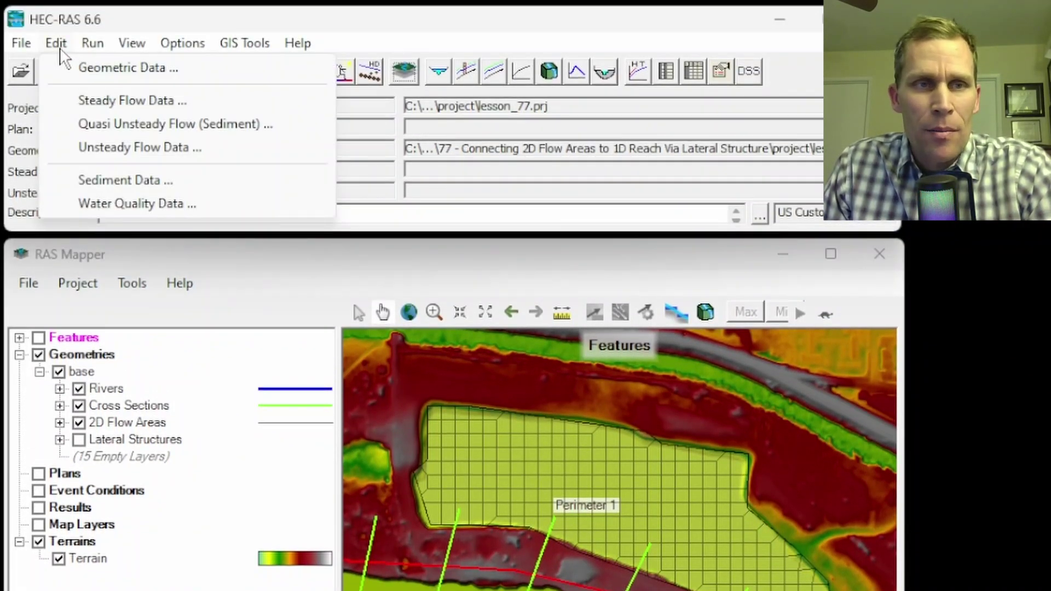
left_click(97, 69)
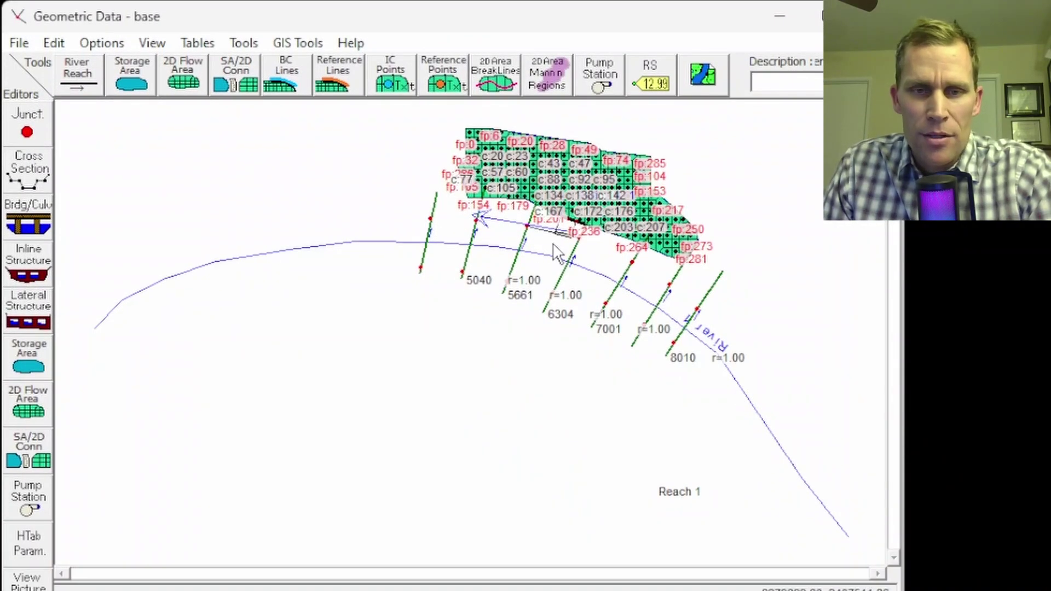
scroll(734, 197, "up", 2)
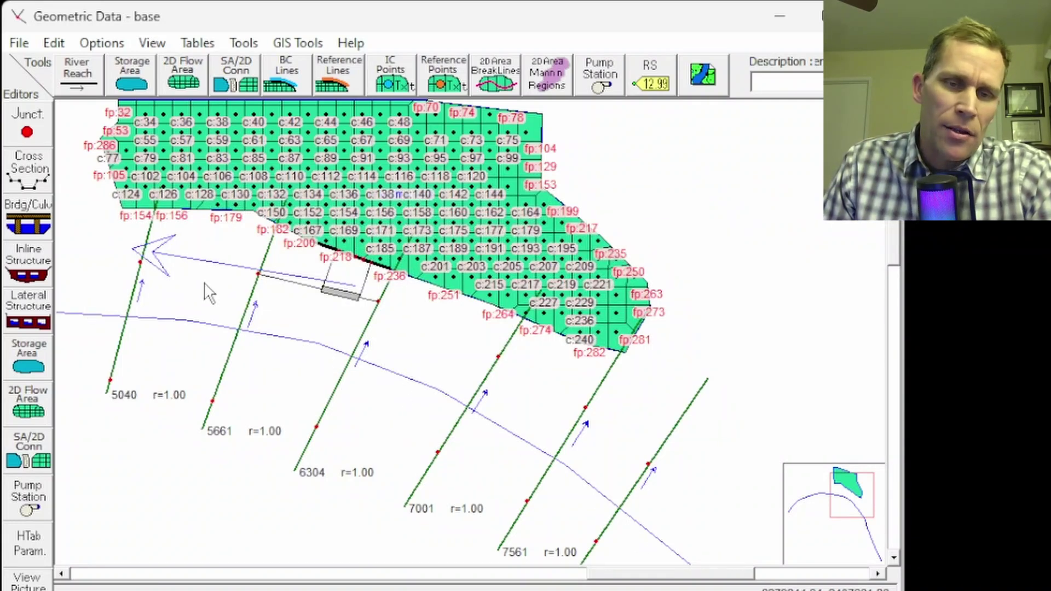
Pan and zoom the map to centre the lateral structure beside the 2D mesh cells.
right_click(296, 308)
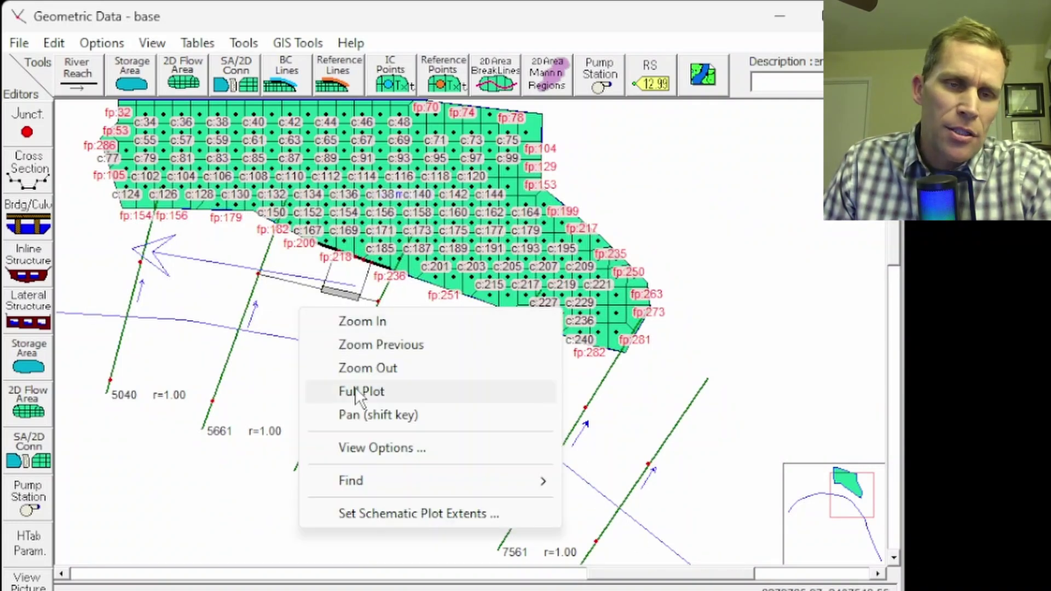
left_click(295, 310)
left_click_drag(294, 310, 344, 406)
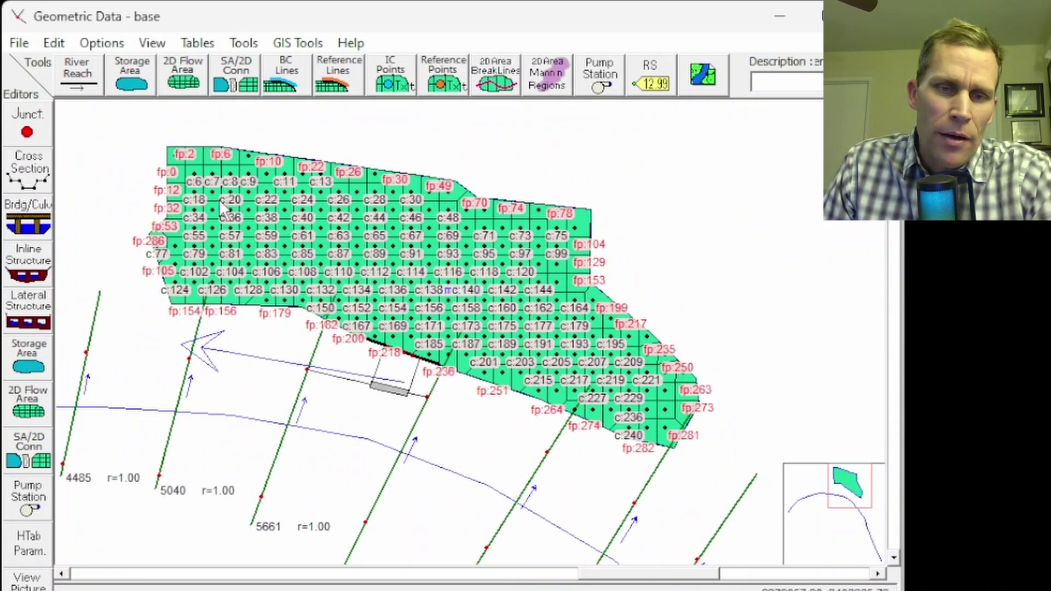
scroll(369, 388, "up", 3)
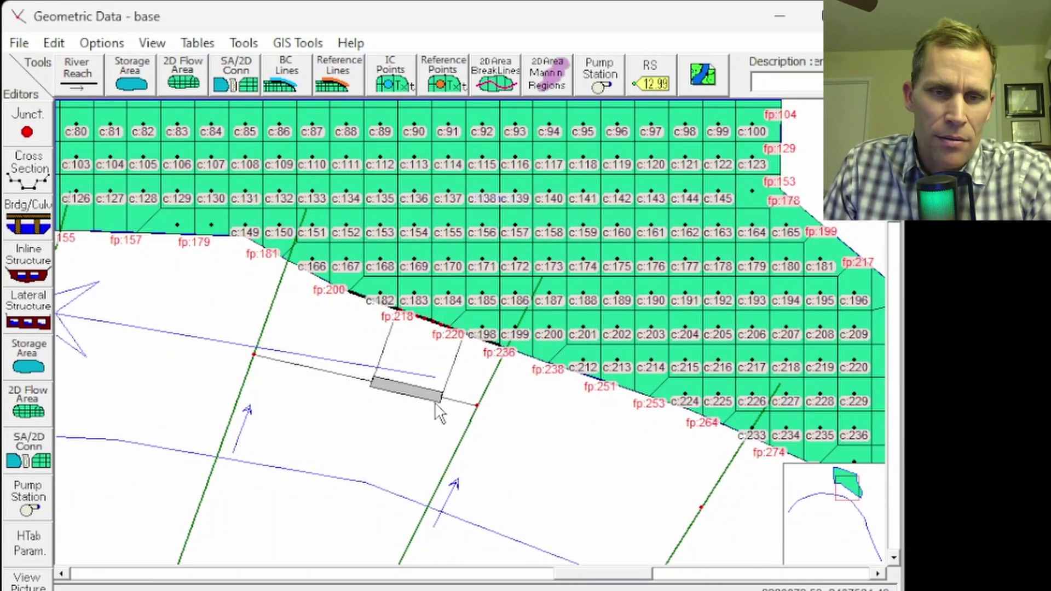
left_click_drag(438, 411, 400, 195)
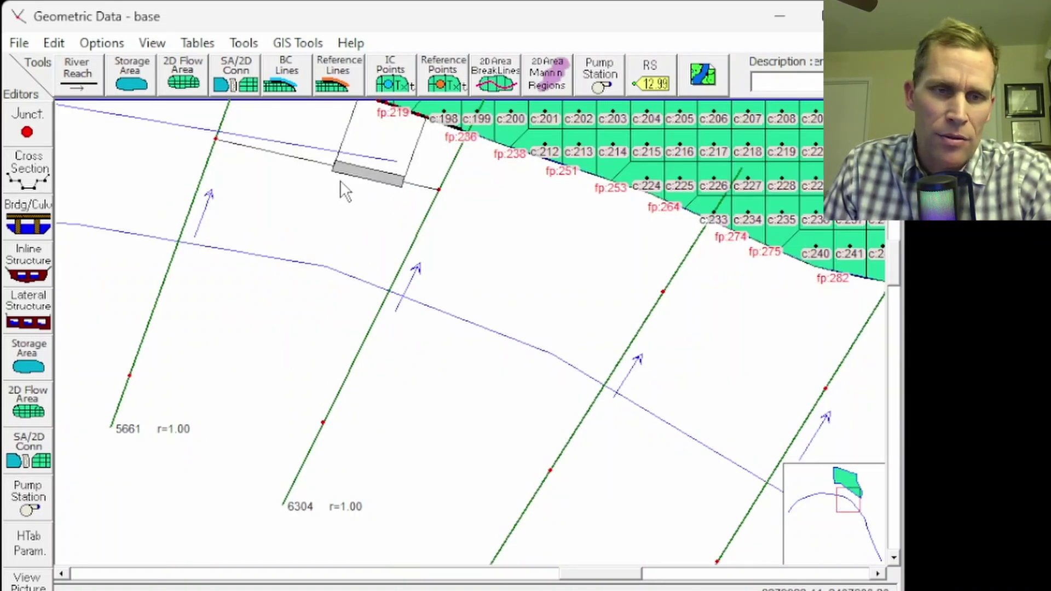
left_click_drag(510, 210, 472, 362)
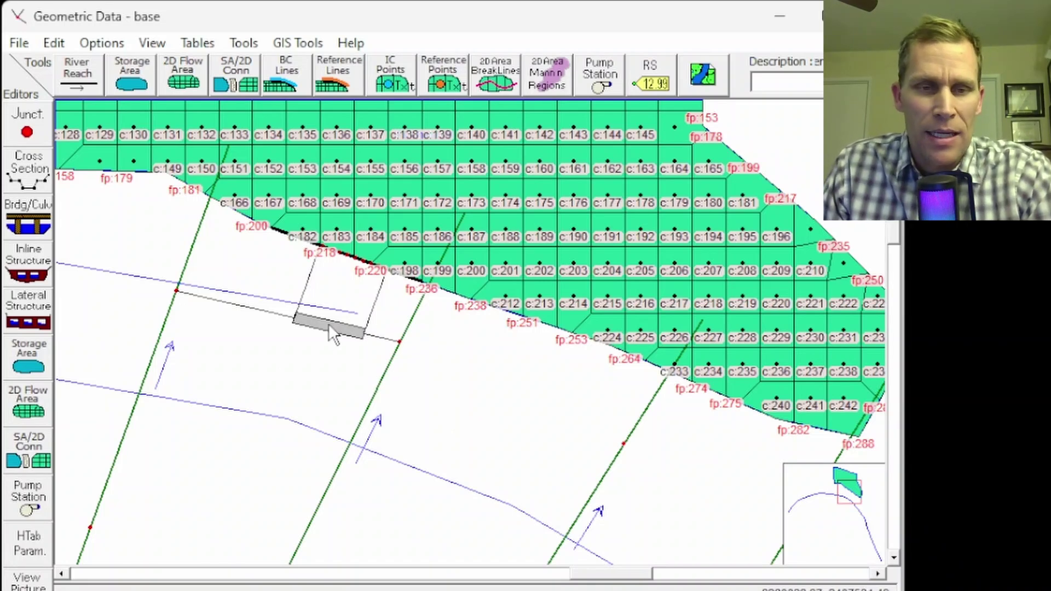
left_click(25, 310)
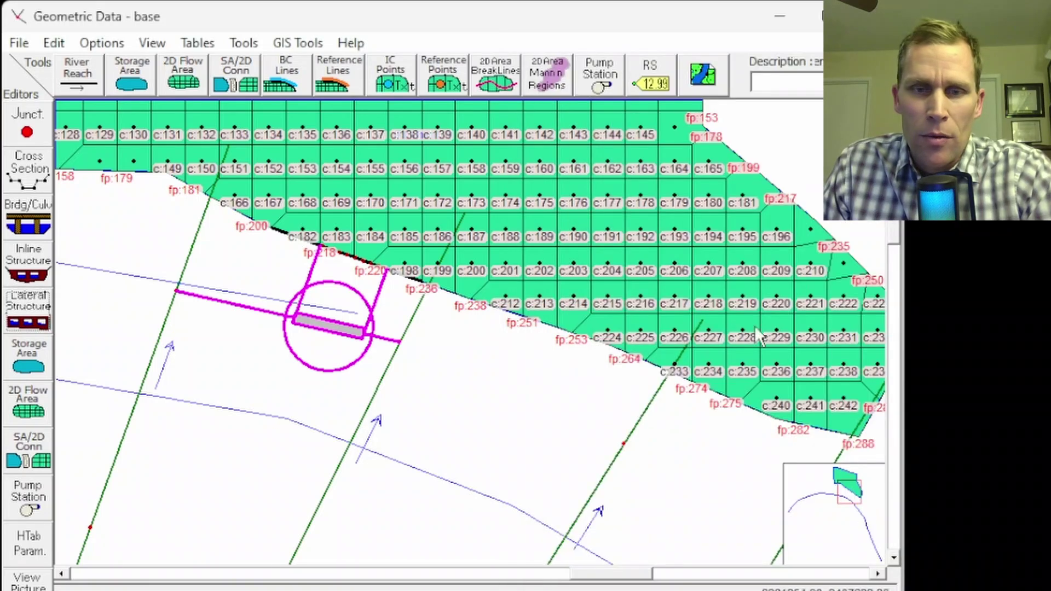
left_click_drag(621, 427, 380, 159)
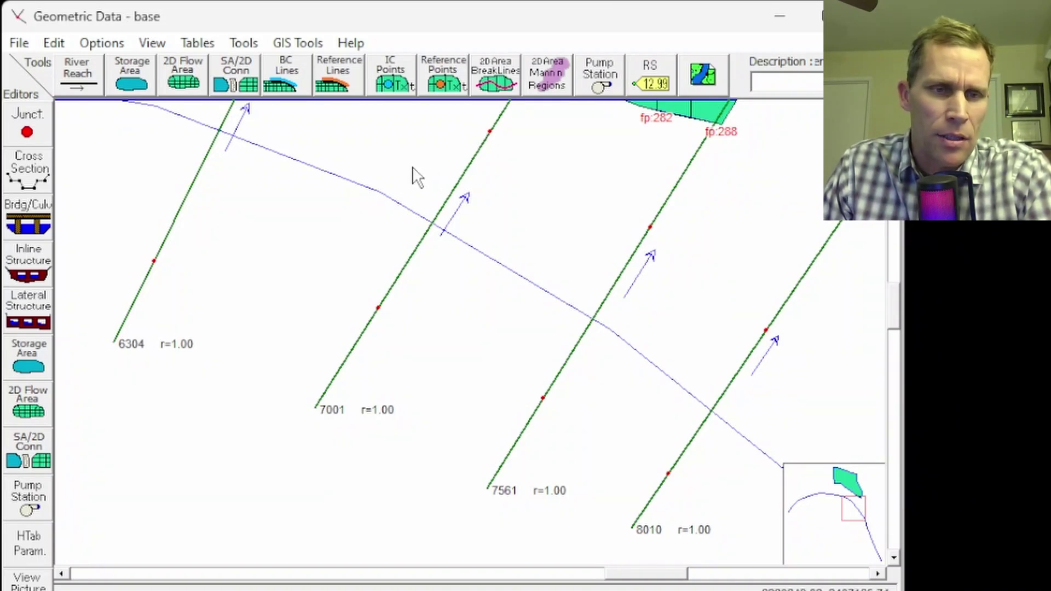
left_click_drag(407, 155, 321, 303)
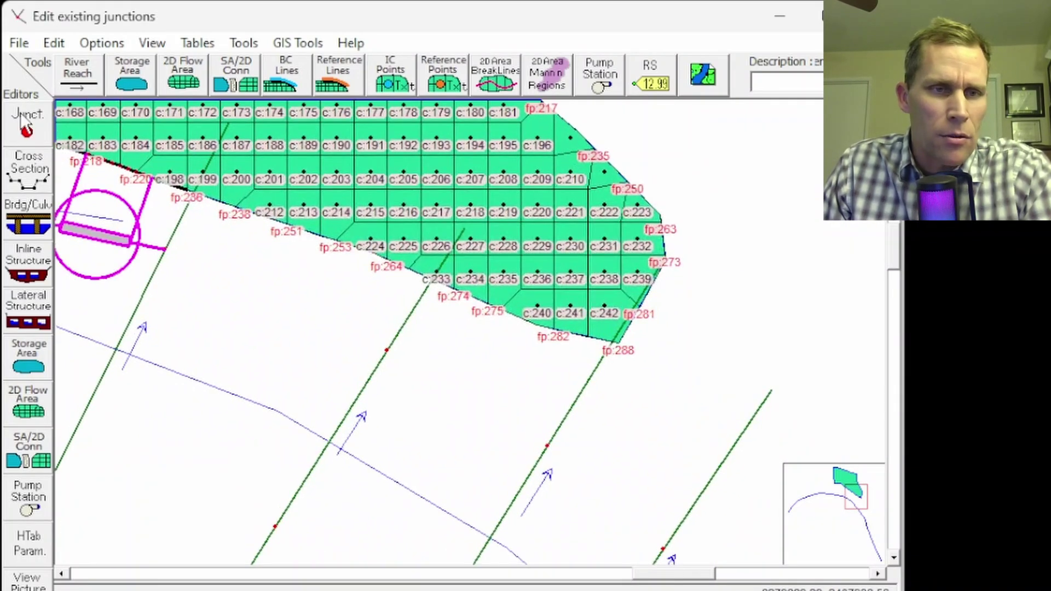
Add a new lateral structure at river station 6900 with its headwater at the right bank.
left_click(28, 310)
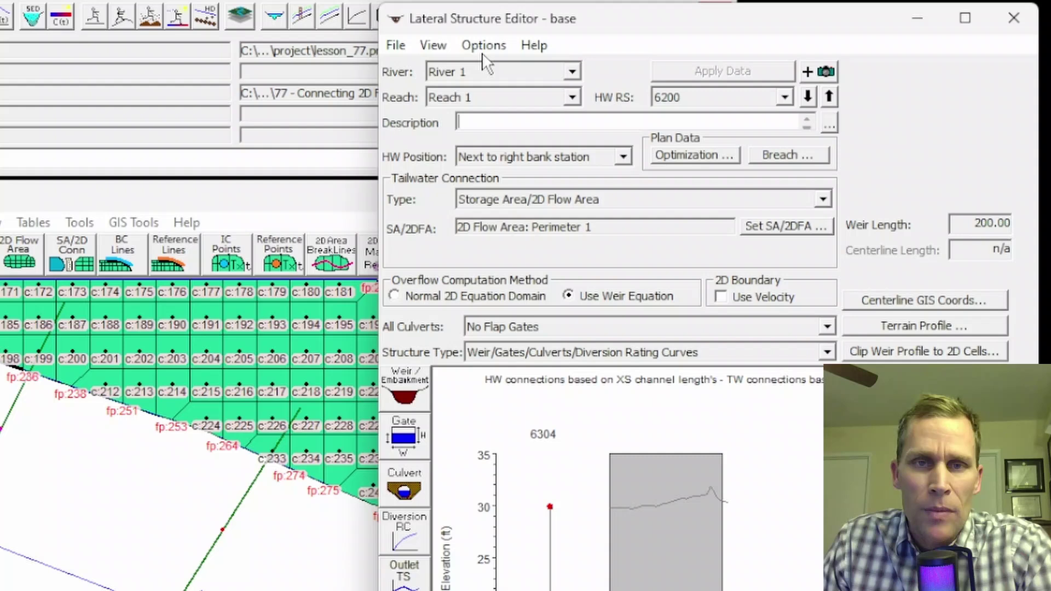
left_click(482, 50)
left_click(508, 70)
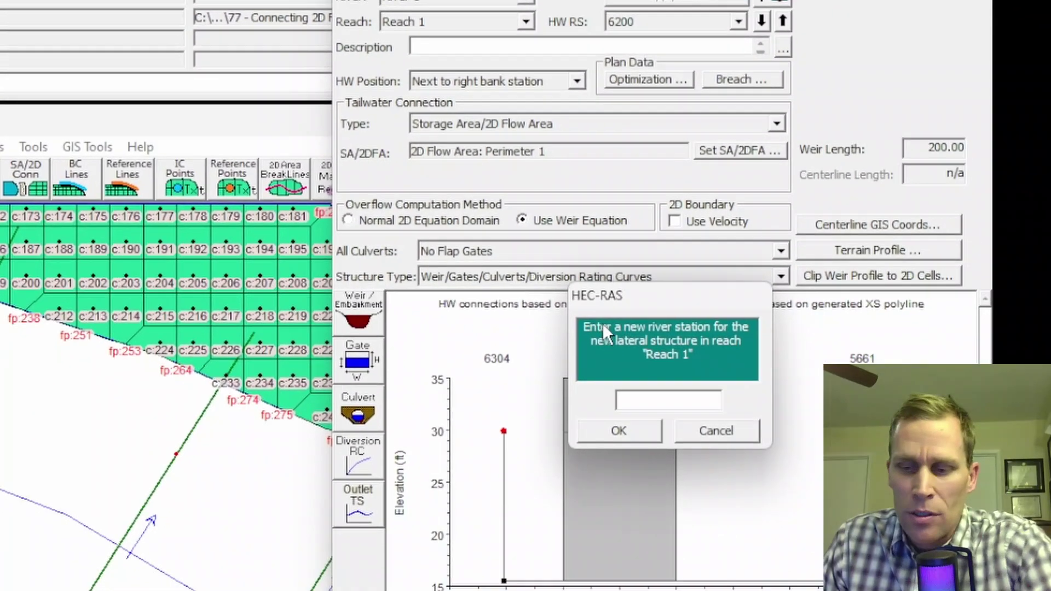
type("6900")
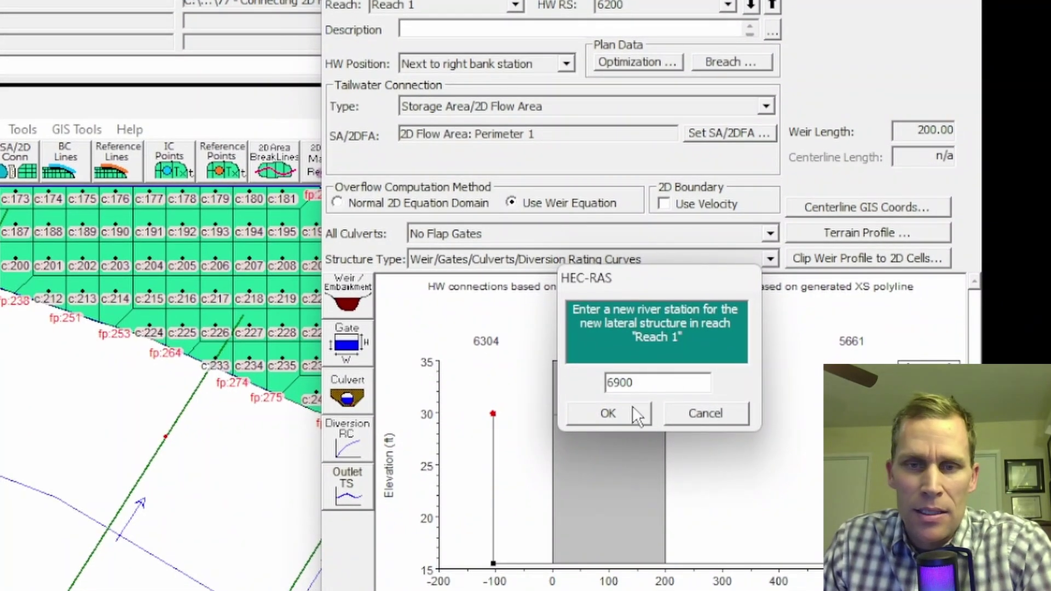
left_click(630, 410)
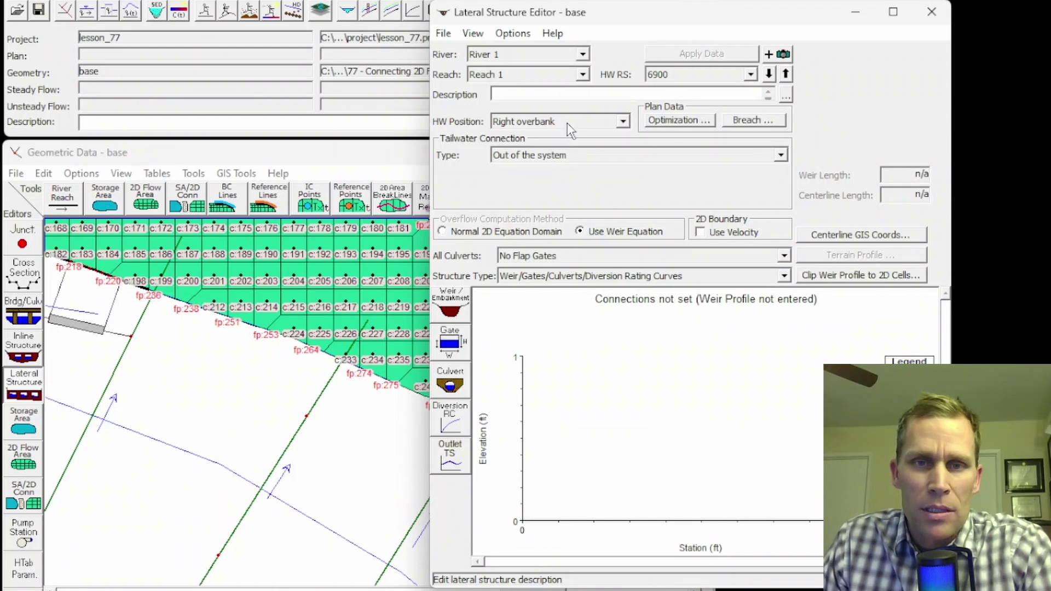
left_click(568, 123)
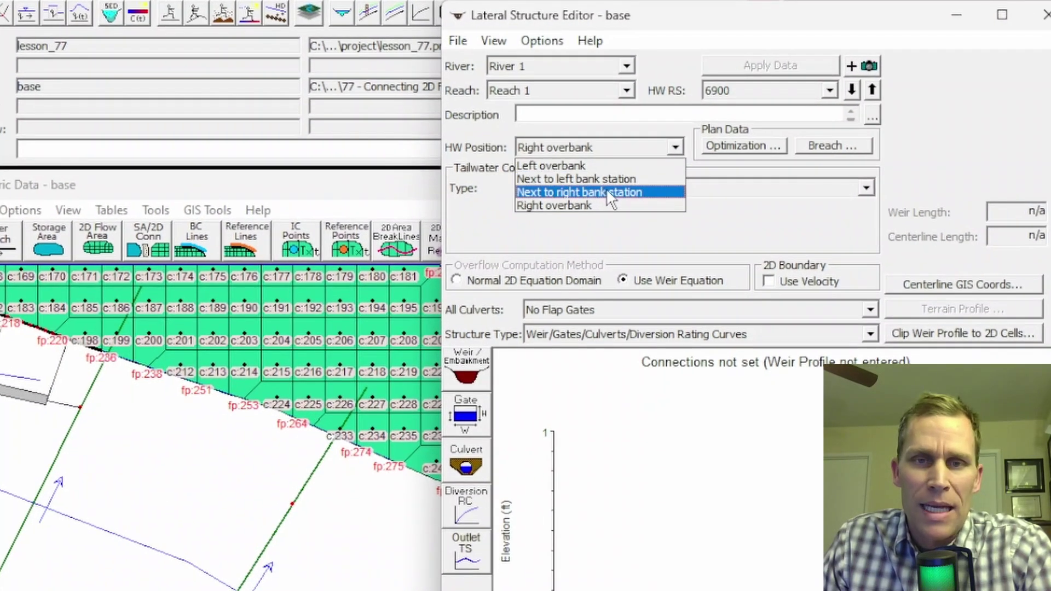
left_click(608, 192)
Connect the structure's tailwater to 2D Flow Area Perimeter 1.
left_click(610, 192)
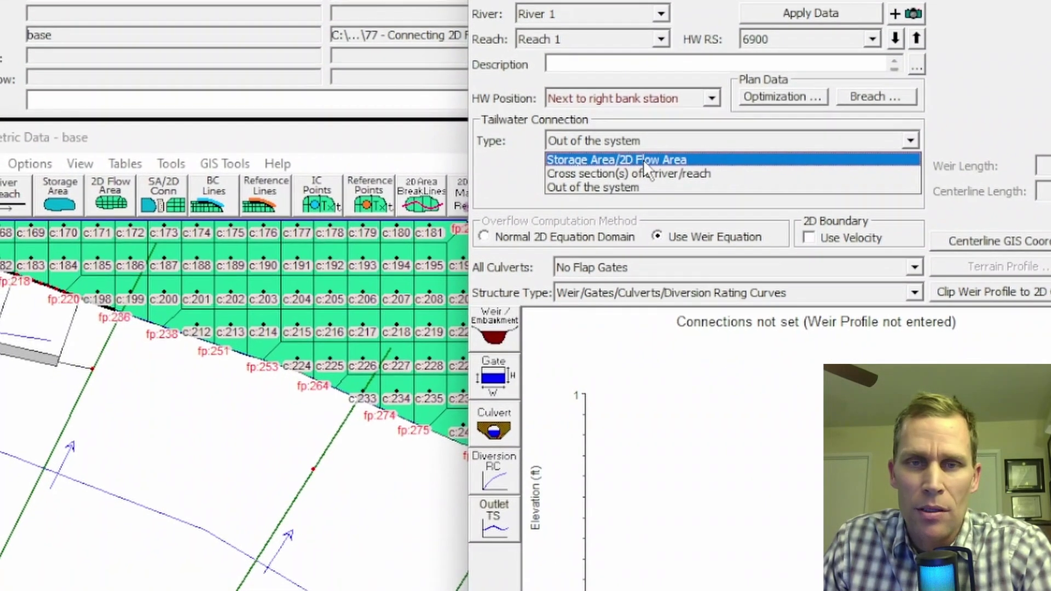
left_click(632, 174)
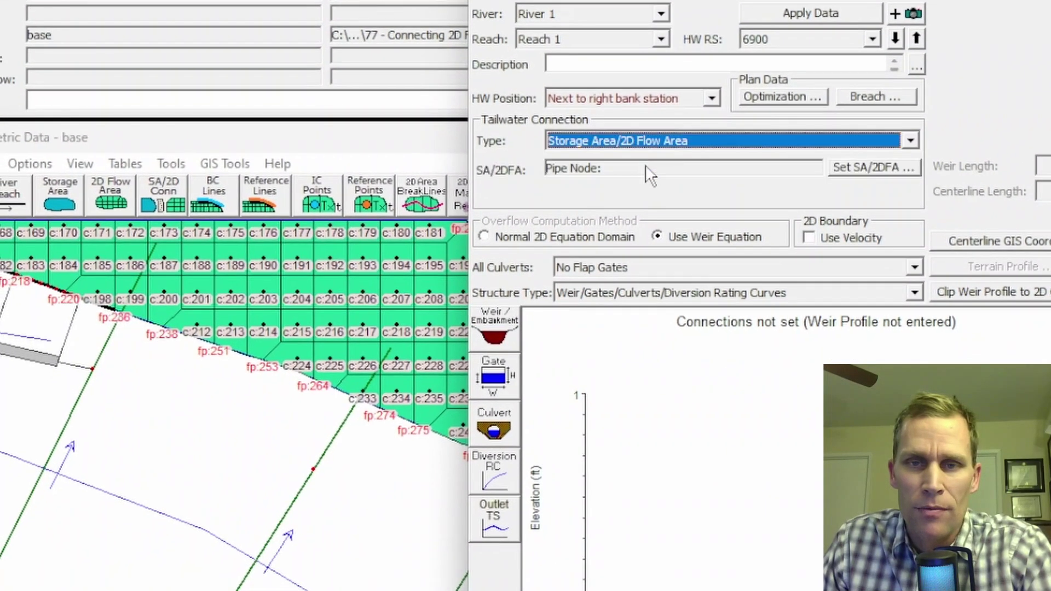
left_click(878, 166)
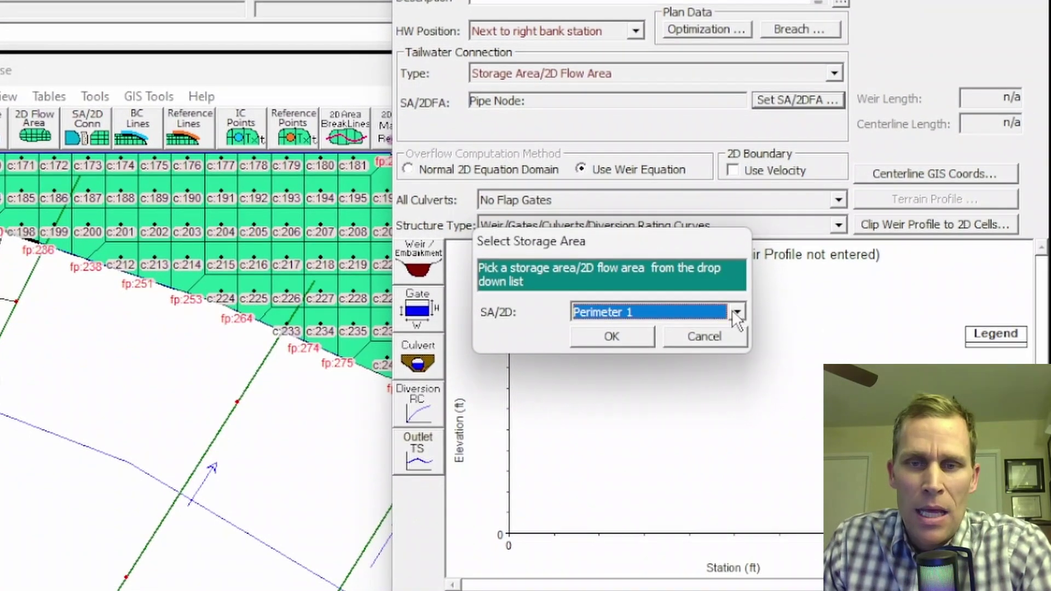
left_click(737, 314)
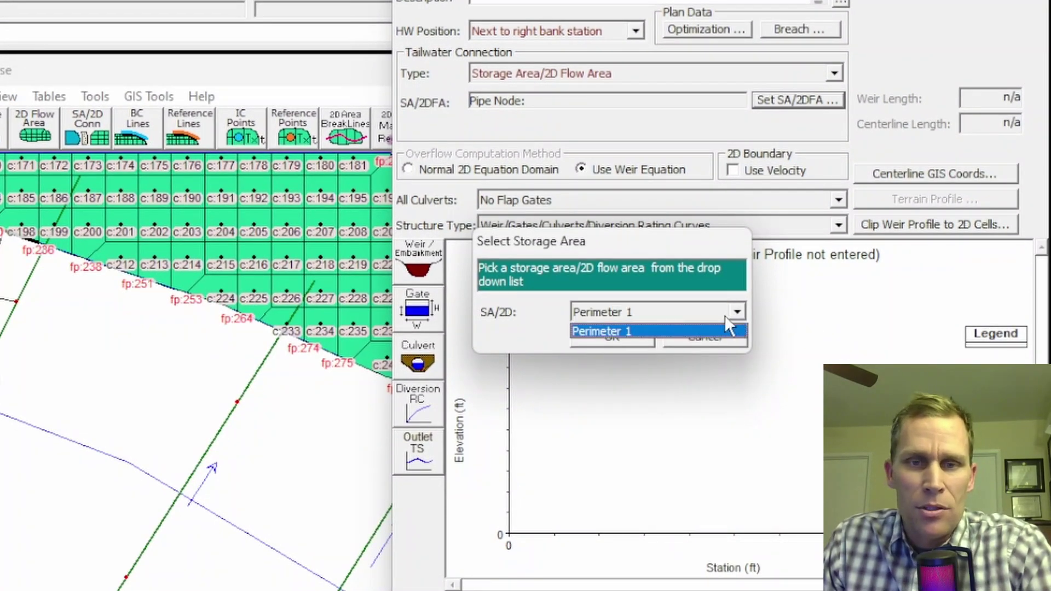
left_click(623, 331)
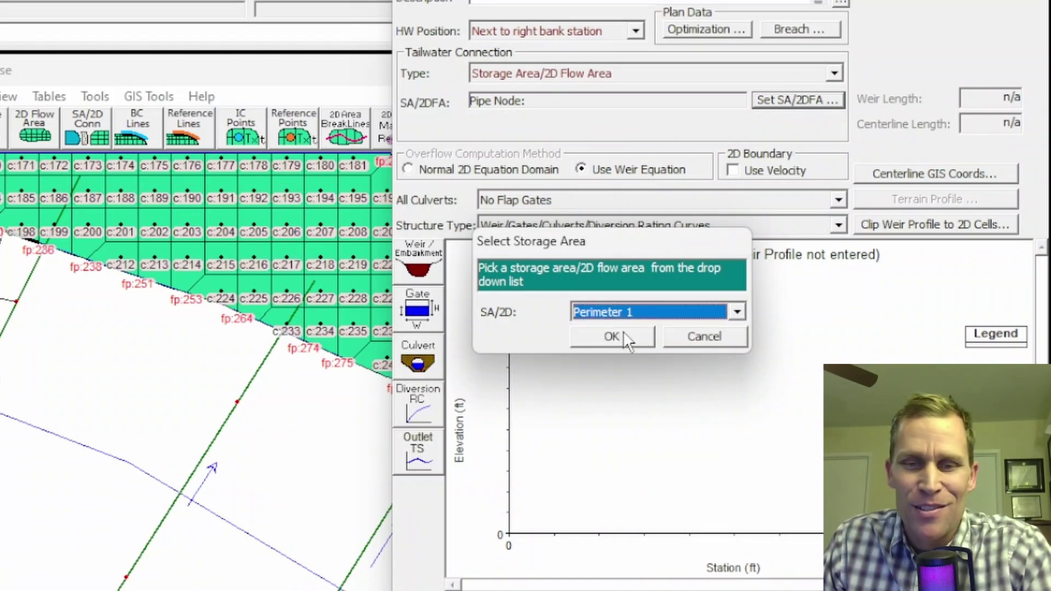
left_click(630, 338)
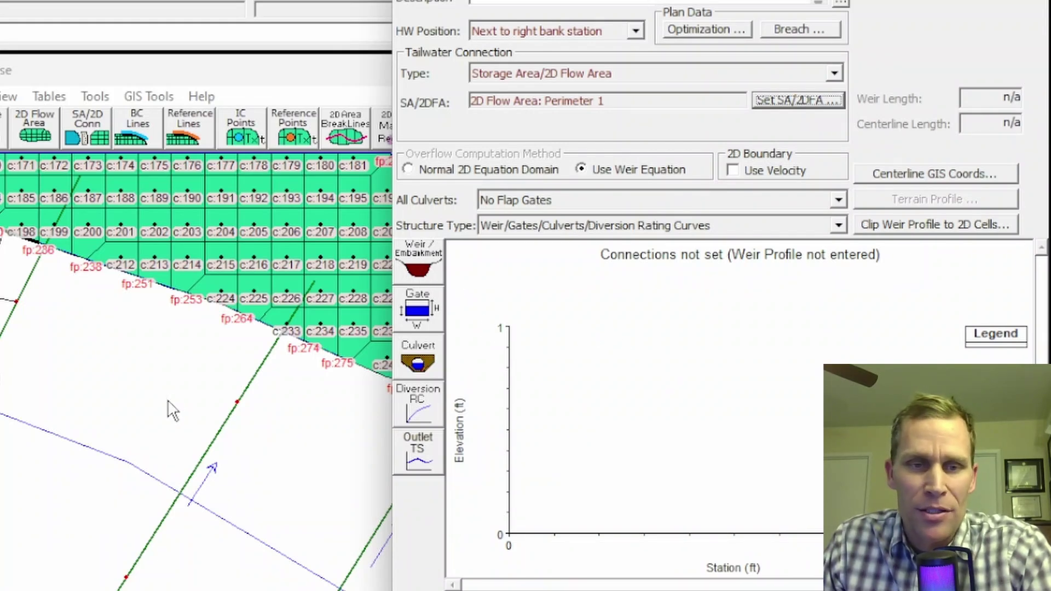
Enter weir width 30 and stations 0 and 200, both at elevation 35.
left_click(420, 271)
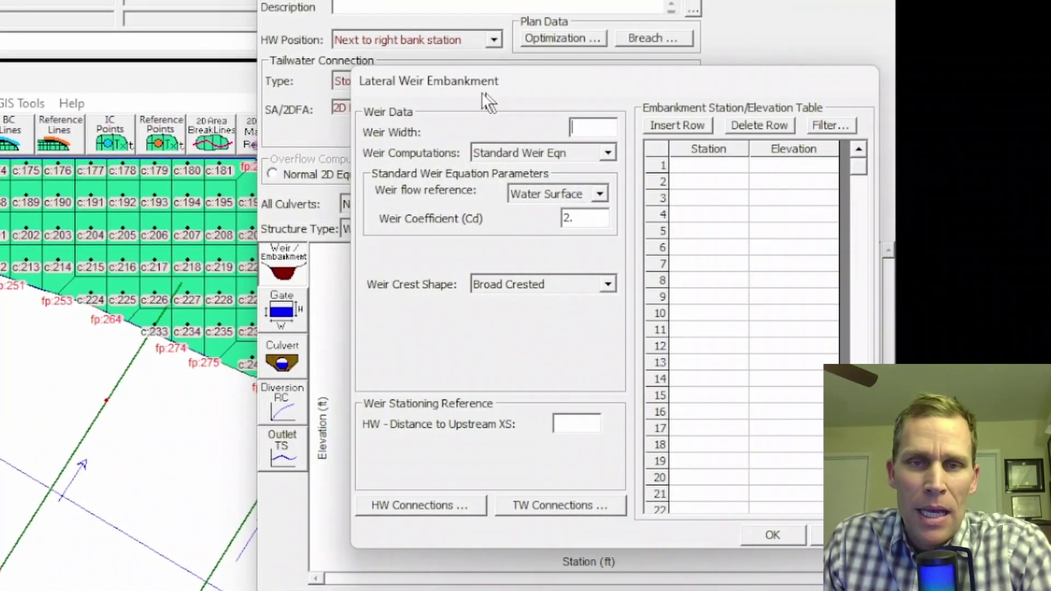
left_click_drag(483, 94, 408, 92)
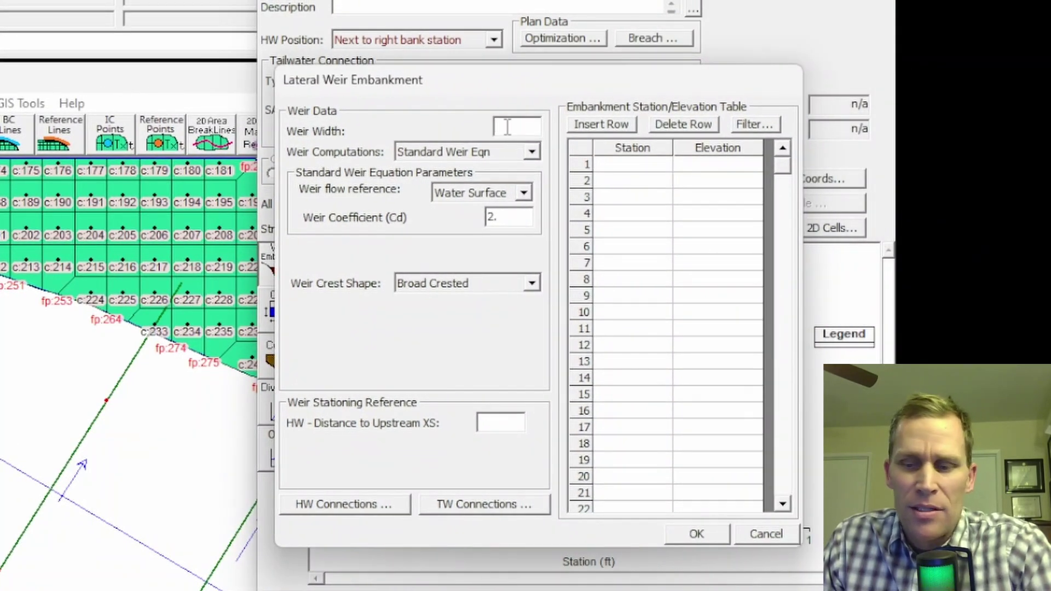
left_click(508, 127)
type("30")
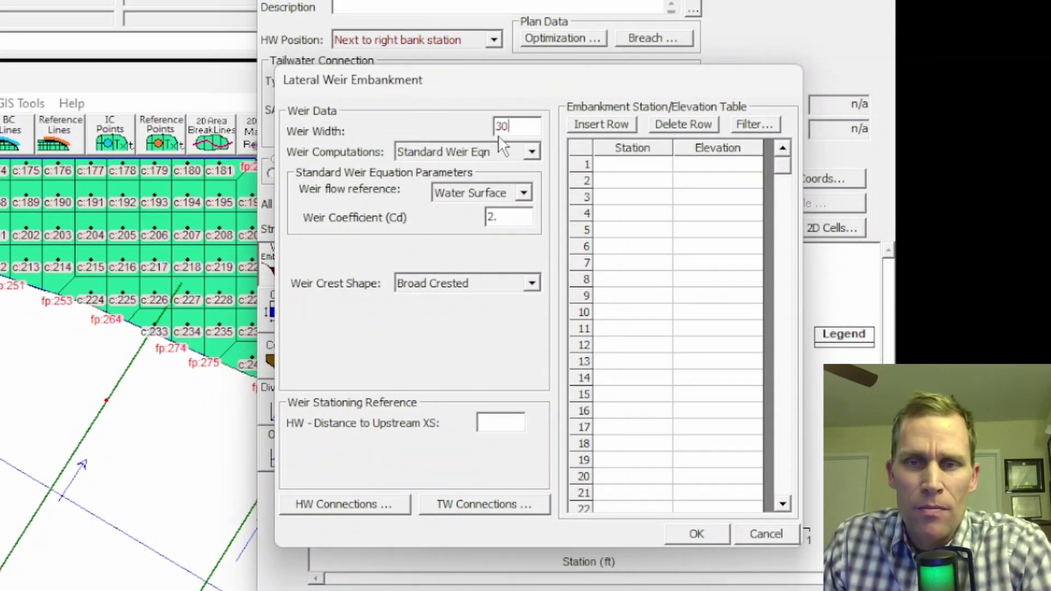
left_click(635, 165)
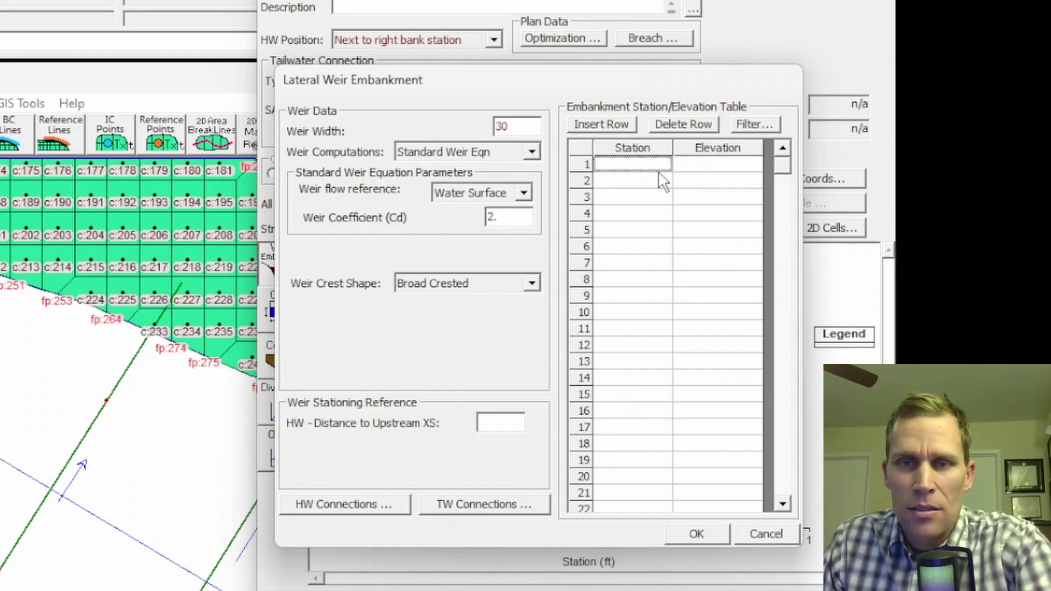
type("0")
key("Return")
type("200")
left_click(707, 167)
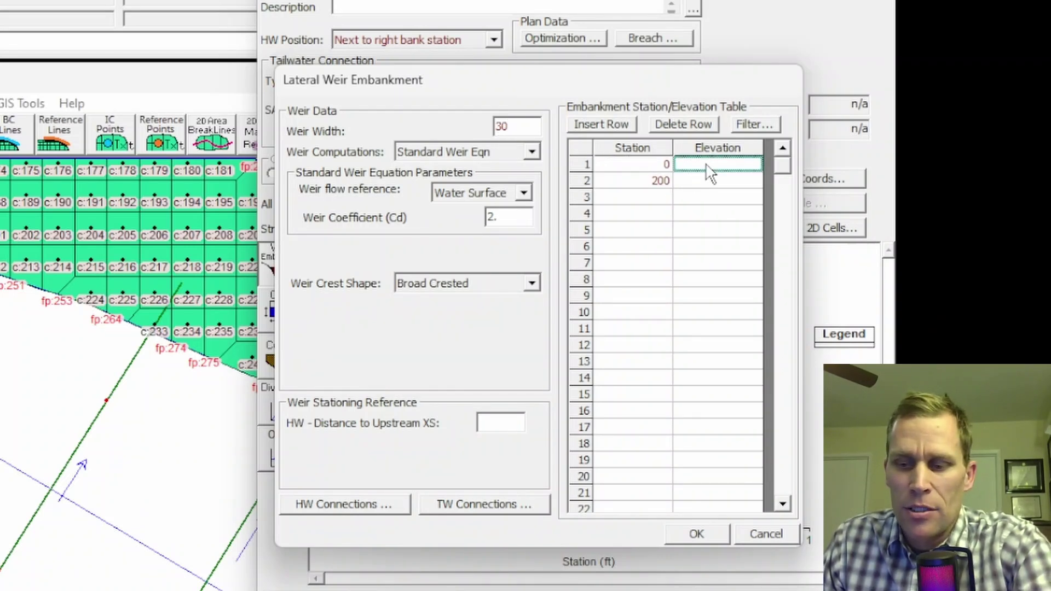
type("35")
left_click(709, 180)
type("3")
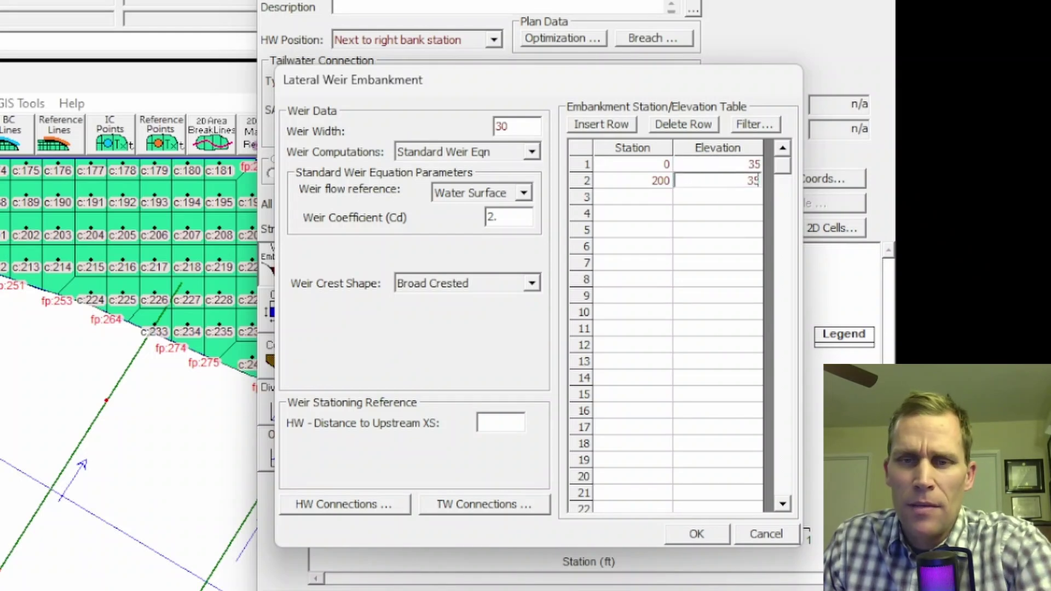
left_click(518, 218)
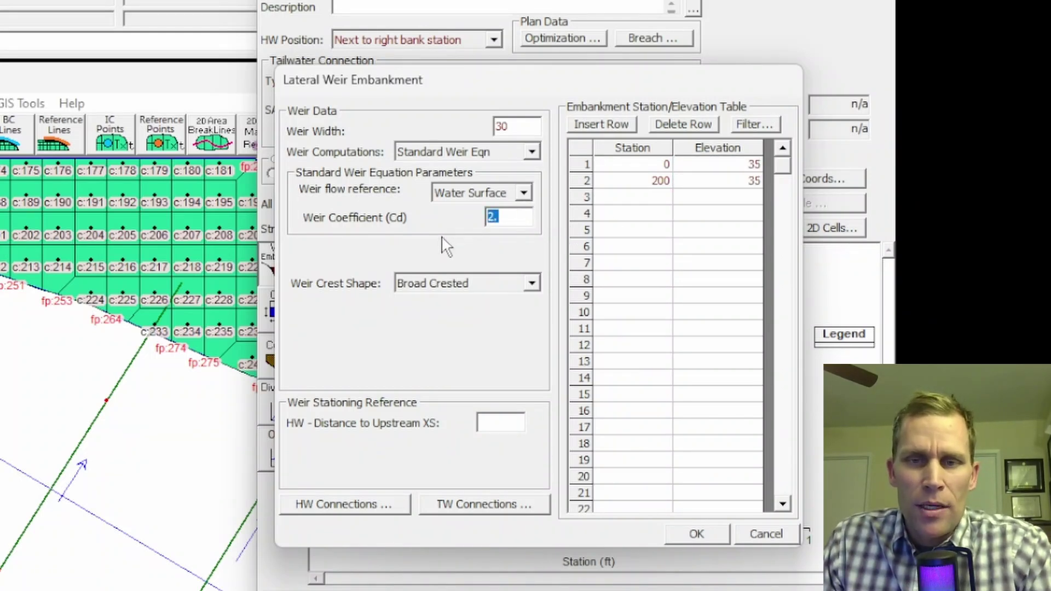
Keep the Broad Crested shape, set the upstream XS distance to 101 ft, and apply.
left_click(485, 284)
left_click(485, 284)
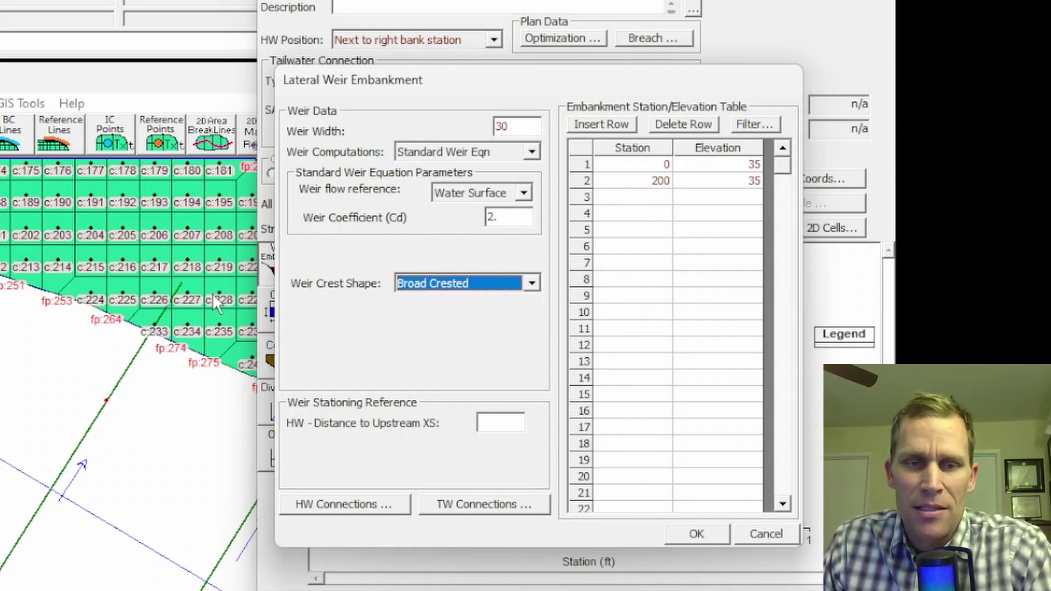
left_click(511, 422)
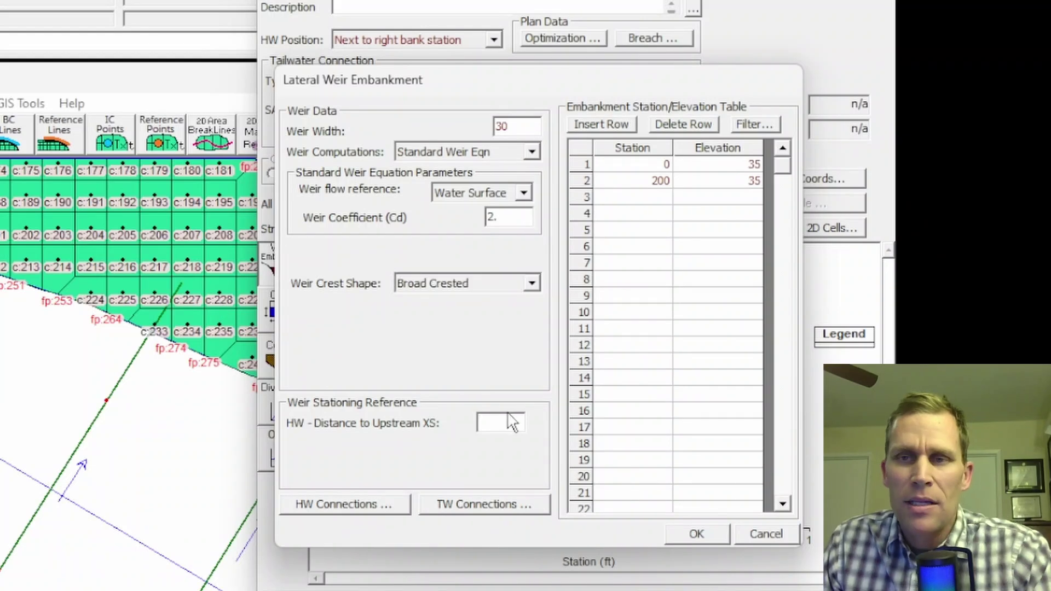
type("101")
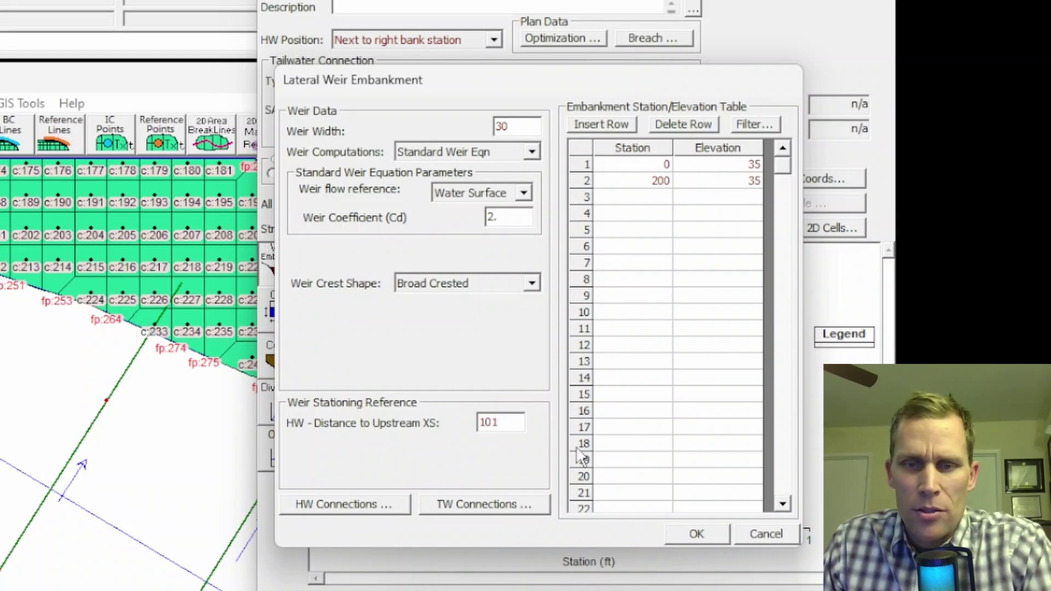
left_click(688, 534)
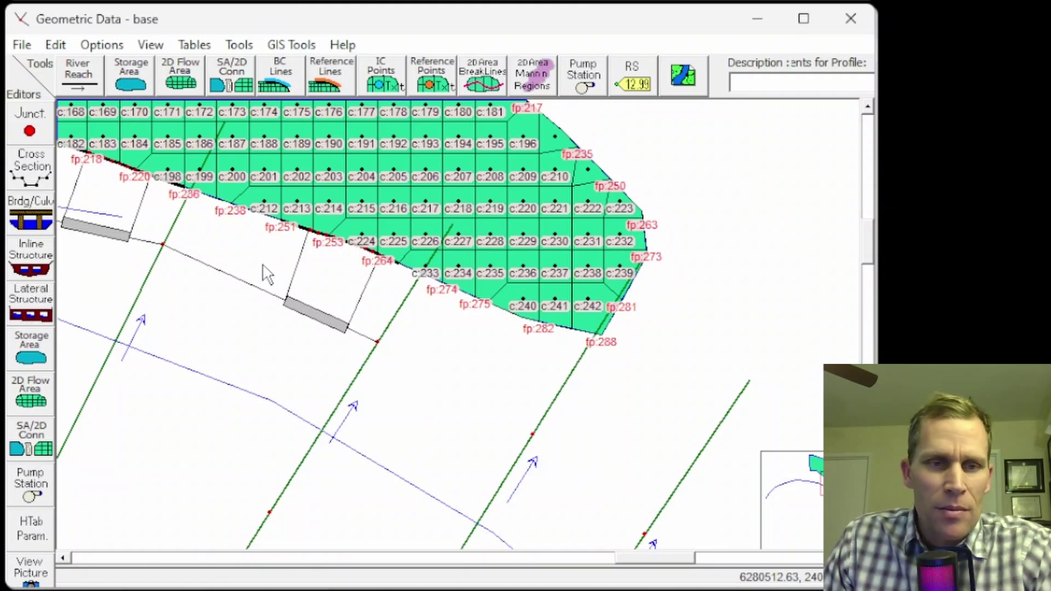
Zoom to the lateral weir near face points 251–252 and reopen its Weir/Embankment data.
scroll(266, 271, "up", 3)
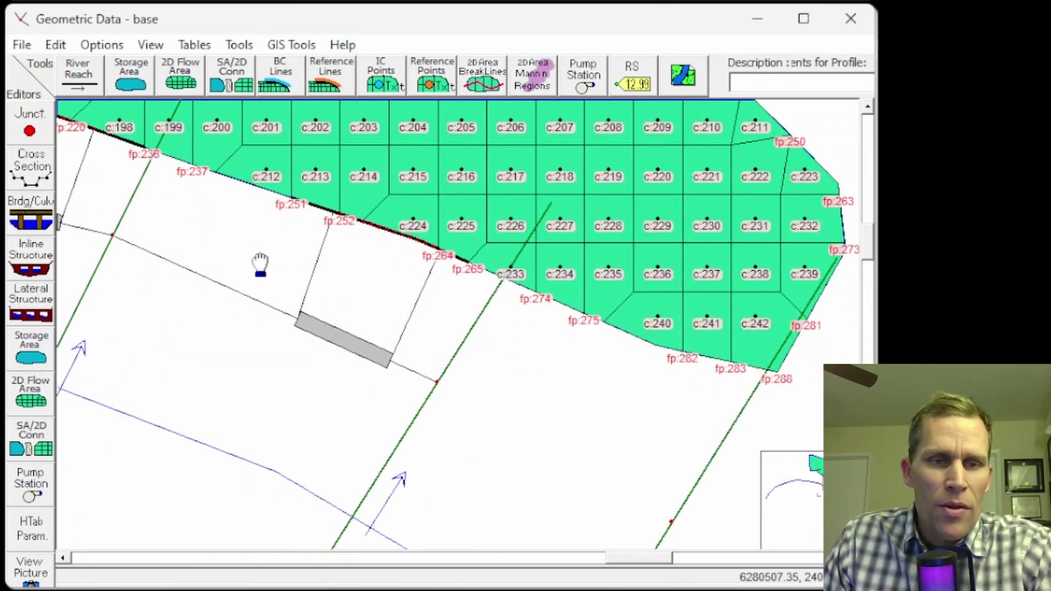
left_click_drag(261, 266, 301, 228)
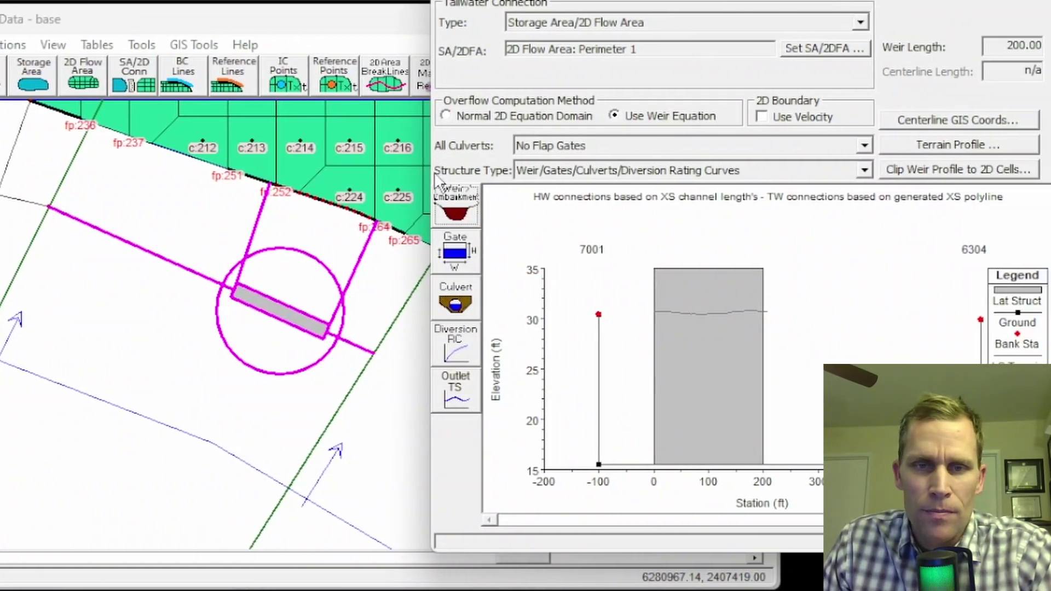
left_click(557, 244)
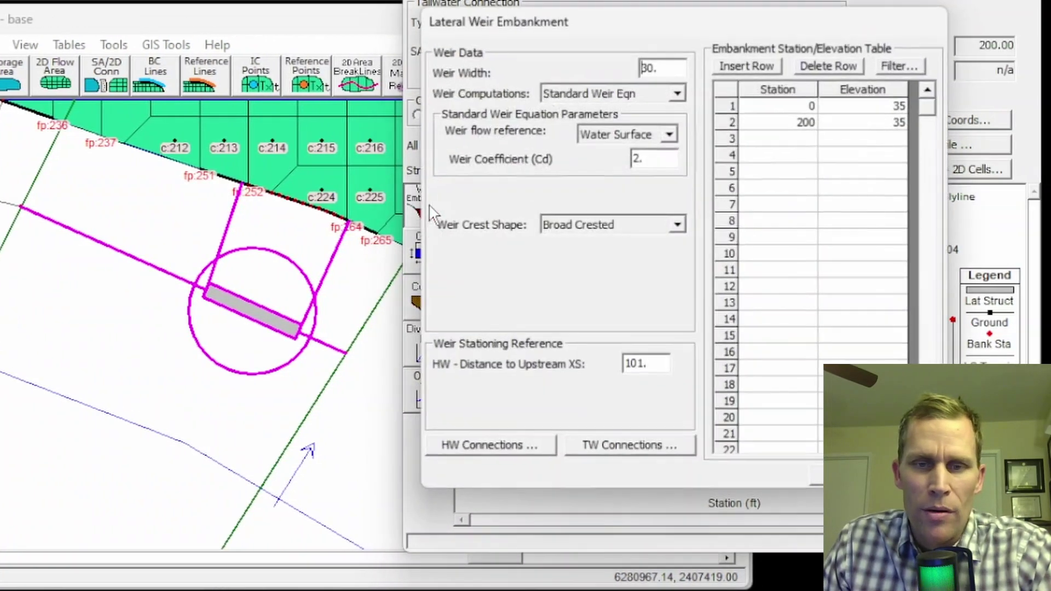
Change HW Distance to Upstream XS from 101 to 3 ft and apply.
left_click_drag(661, 368, 603, 370)
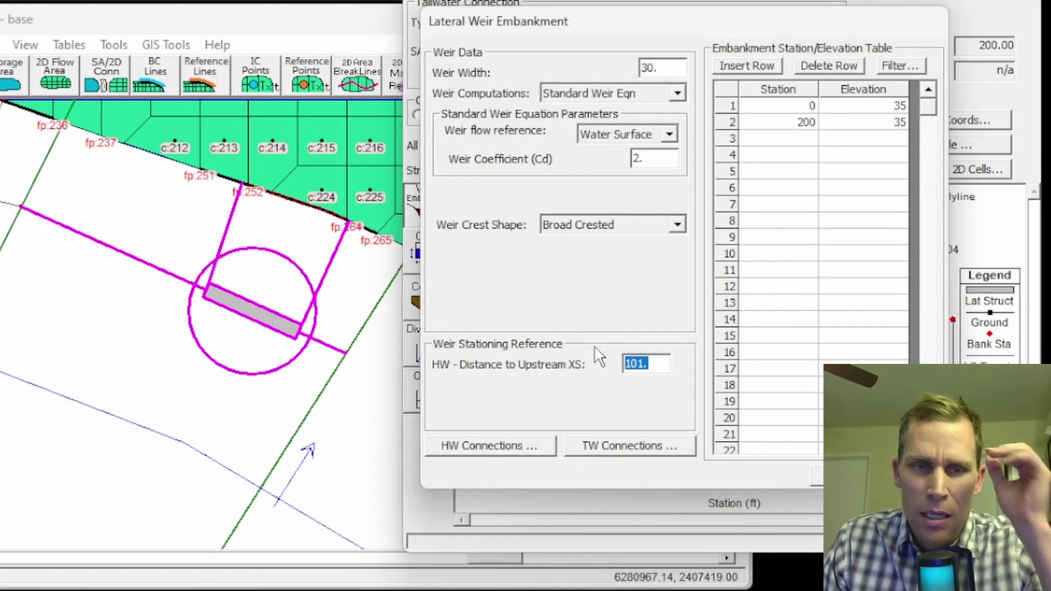
type("3")
left_click(801, 466)
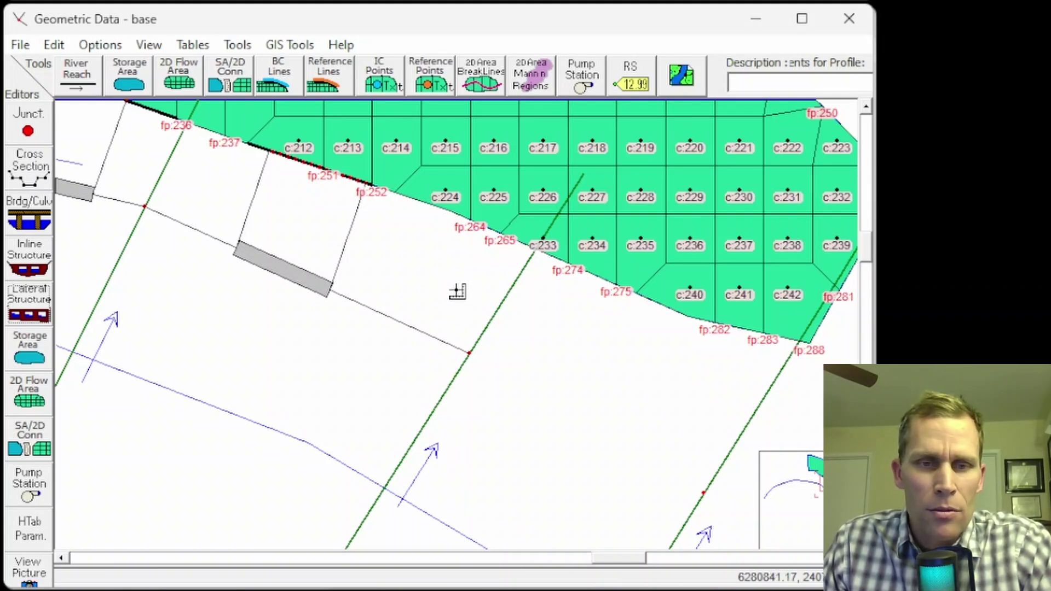
Draw a 179.49 ft measure line beside the weir and copy both endpoint coordinate rows.
left_click(467, 296)
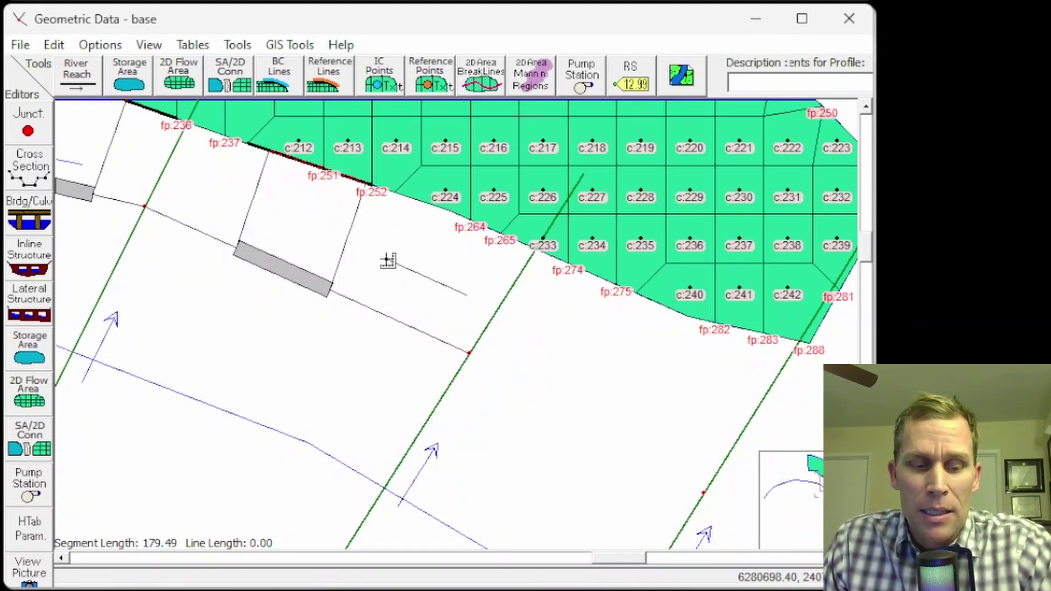
double_click(388, 260)
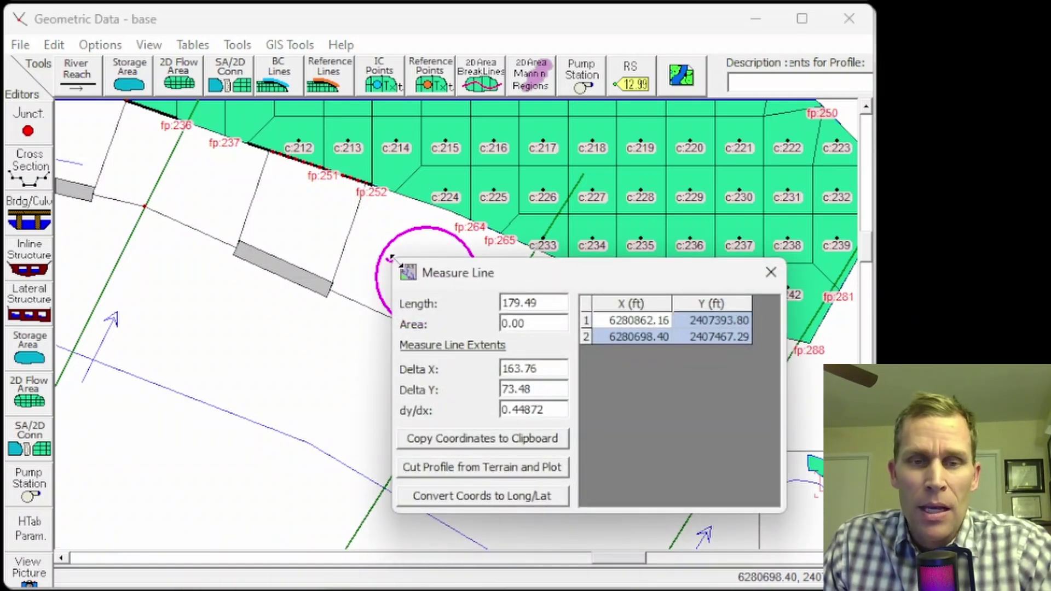
left_click_drag(480, 277, 585, 160)
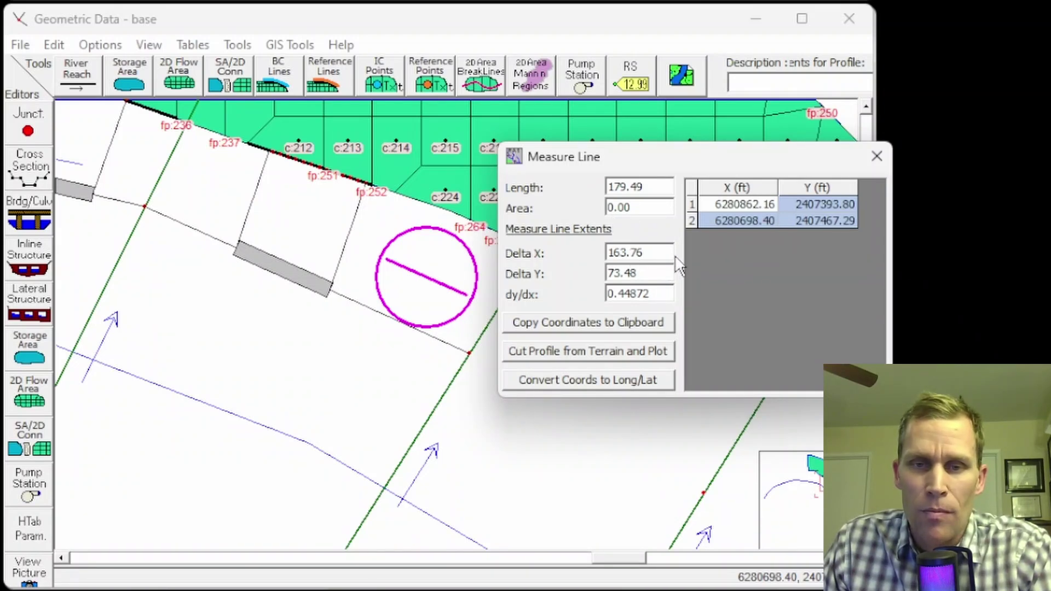
left_click(737, 203)
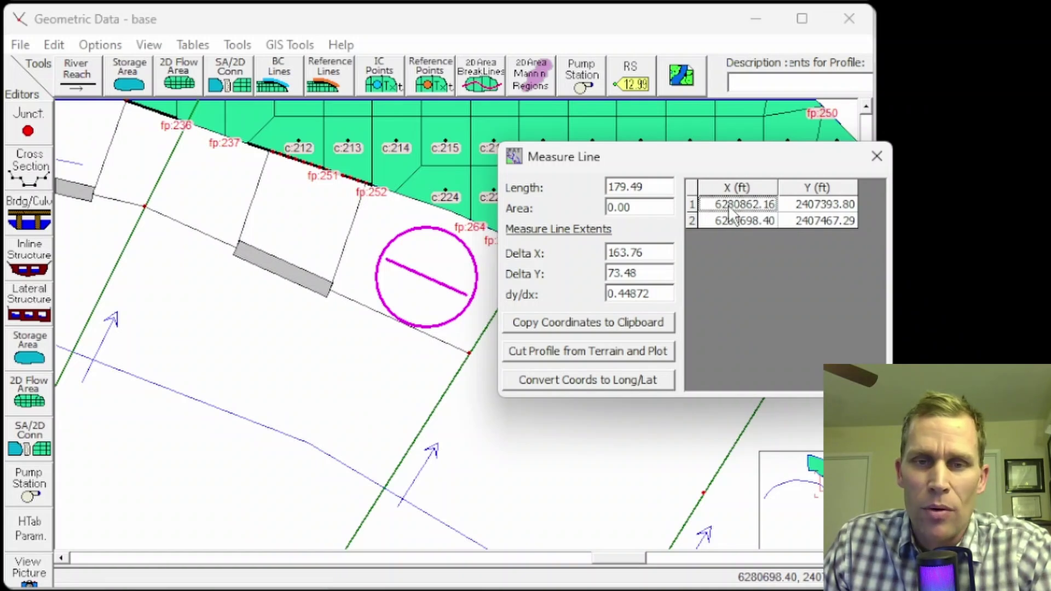
left_click_drag(728, 205, 785, 223)
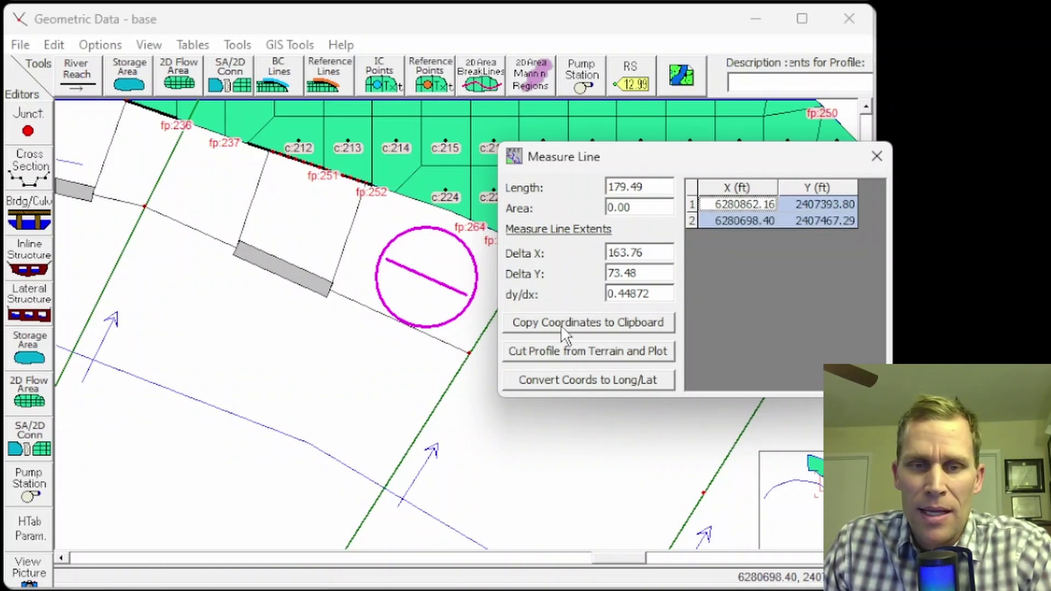
left_click(596, 323)
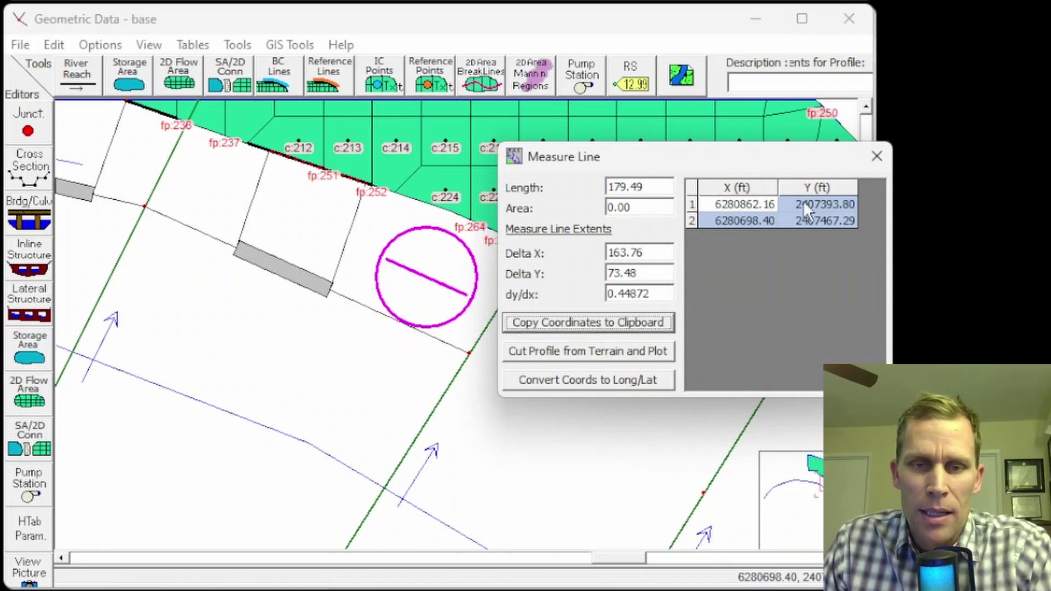
left_click(877, 157)
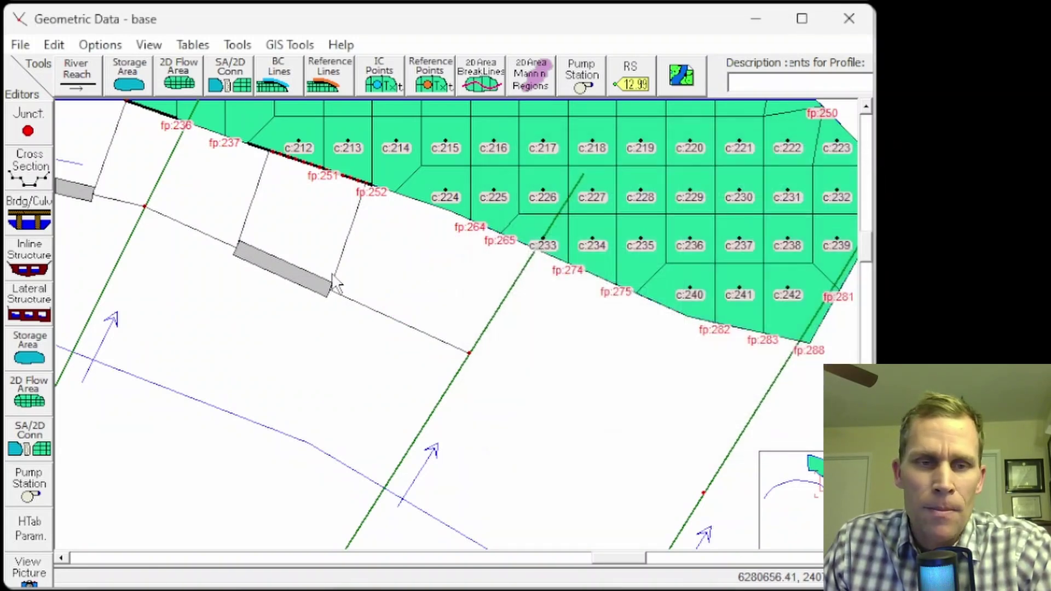
Set the lateral structure's headwater river station to 6900.
left_click(34, 293)
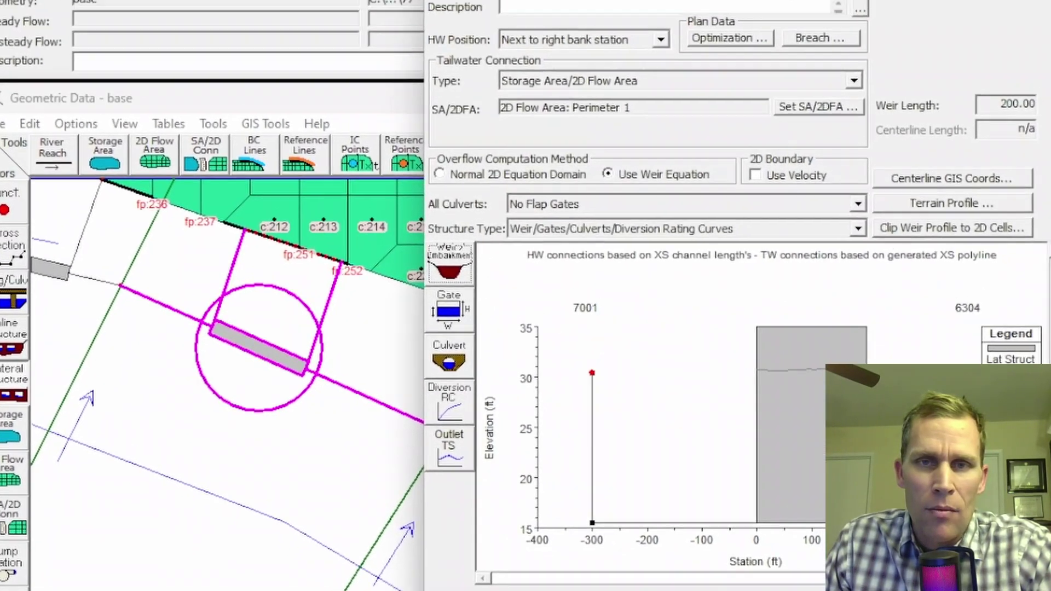
left_click(800, 37)
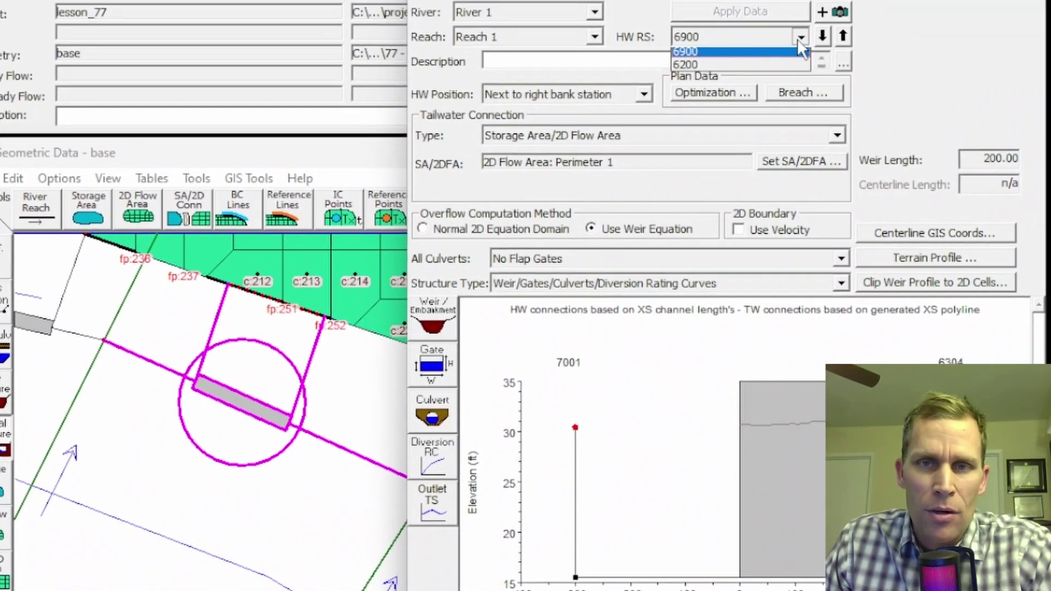
left_click(691, 54)
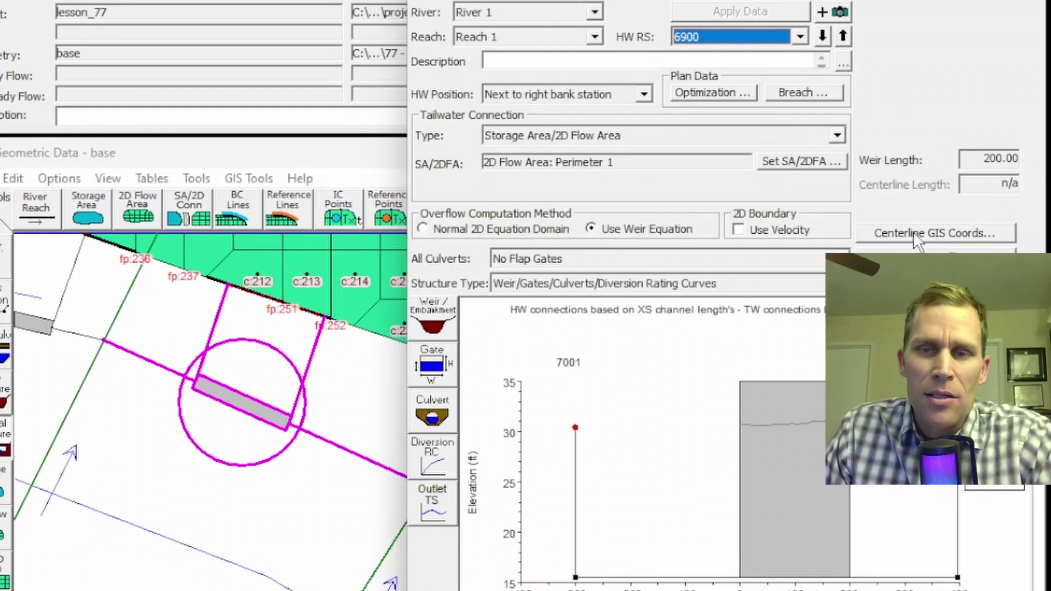
Paste the two copied X/Y points as the 6900 structure's centerline GIS coordinates.
left_click(922, 233)
left_click_drag(873, 143, 755, 114)
left_click(502, 185)
left_click(506, 173)
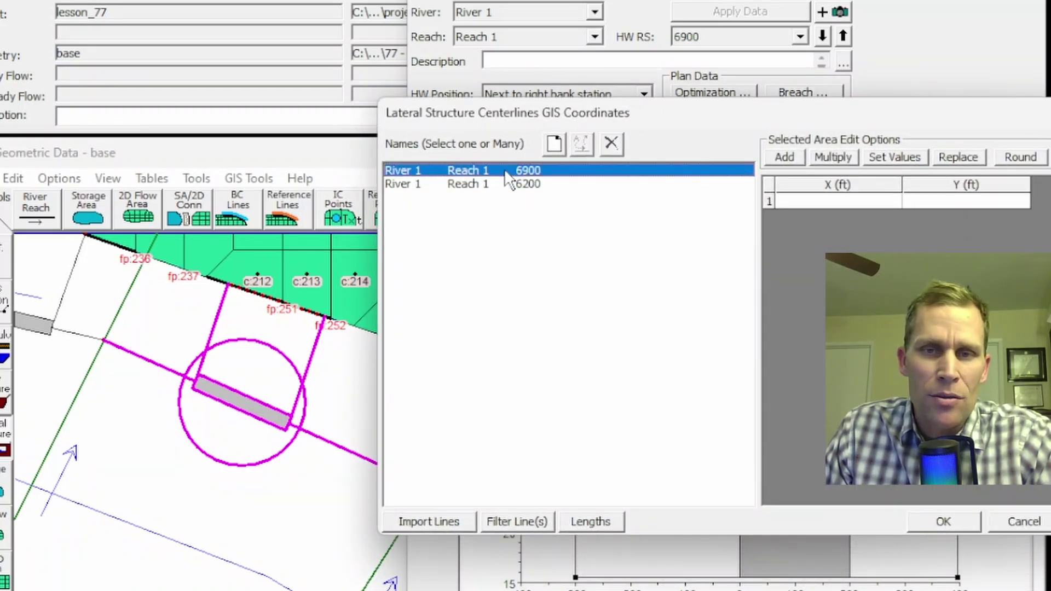
left_click_drag(838, 202, 925, 219)
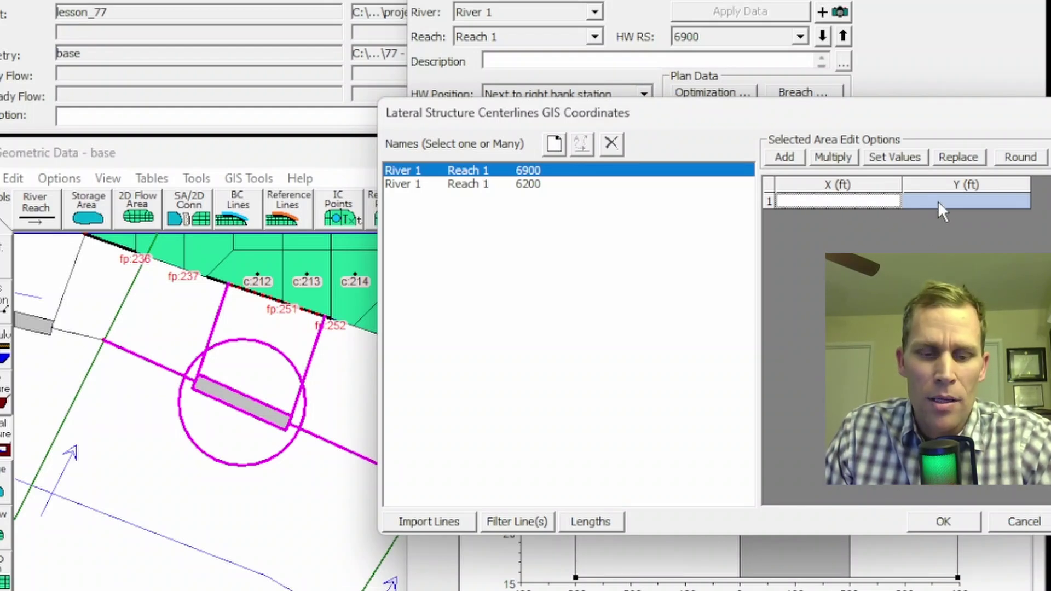
type("6280862.16\t2407393.8 6280698.4\t2407467.29")
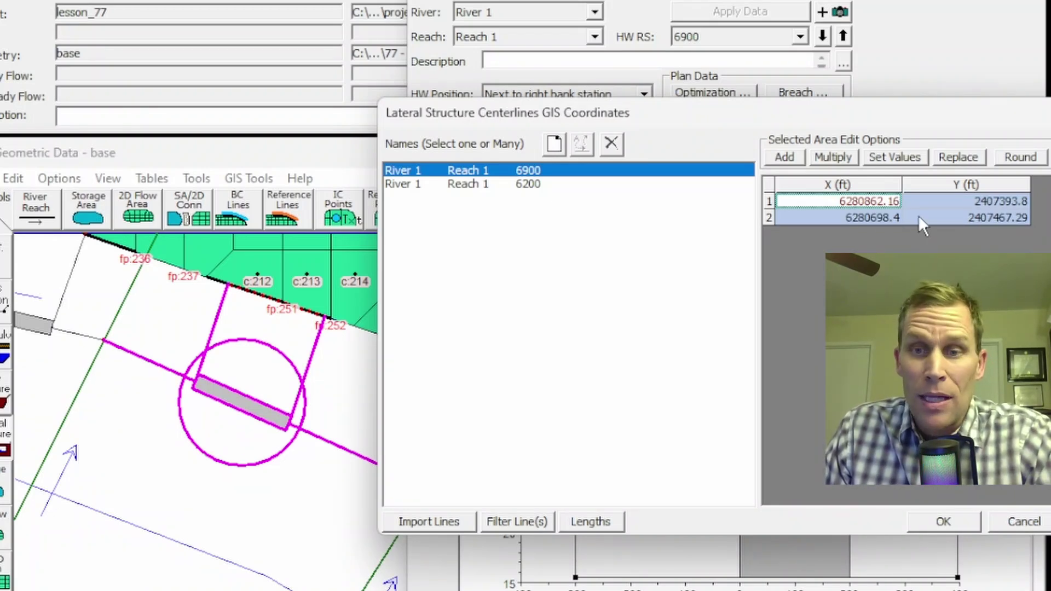
left_click(951, 525)
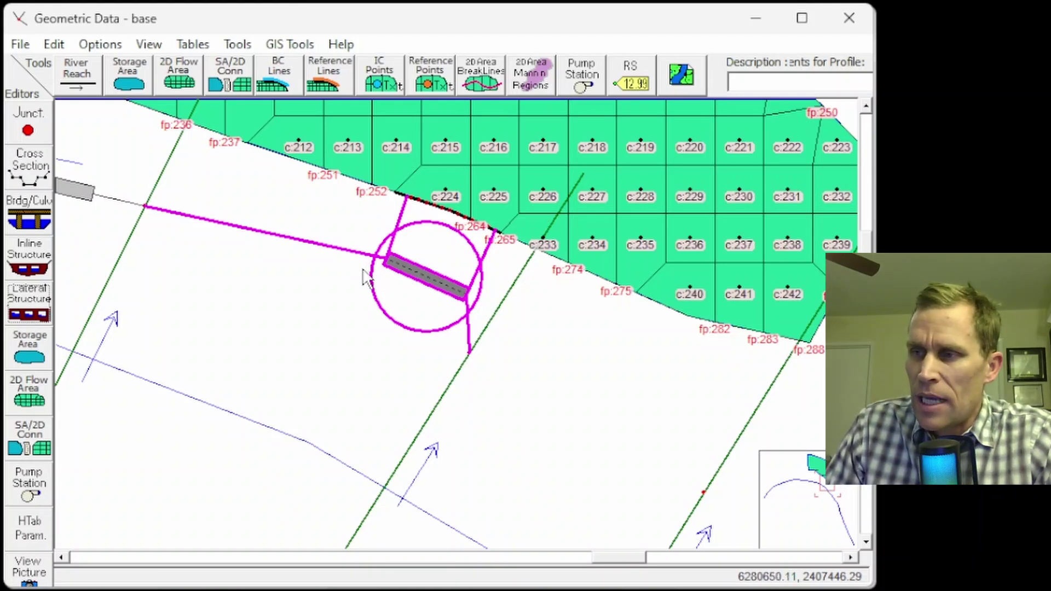
Open the Lateral Structures Centerlines Table from GIS Tools.
left_click(292, 43)
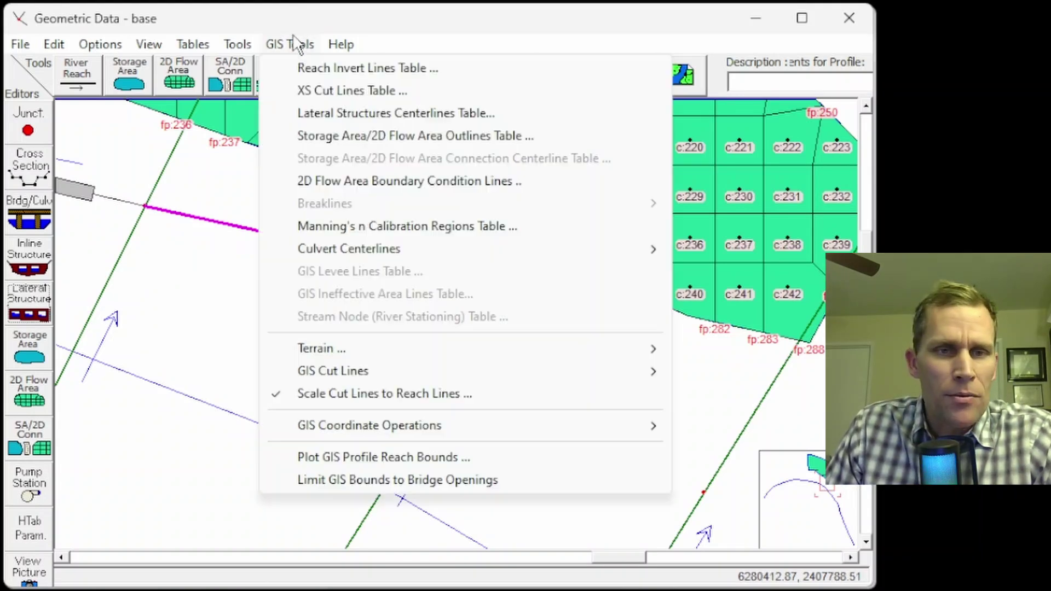
mouse_move(127, 31)
left_click(235, 21)
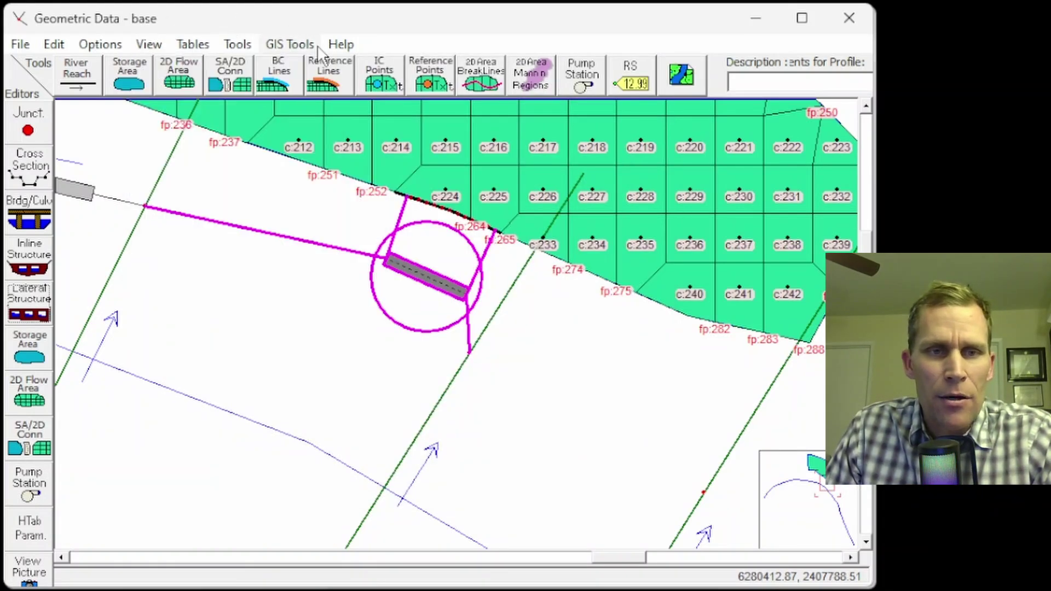
left_click(298, 46)
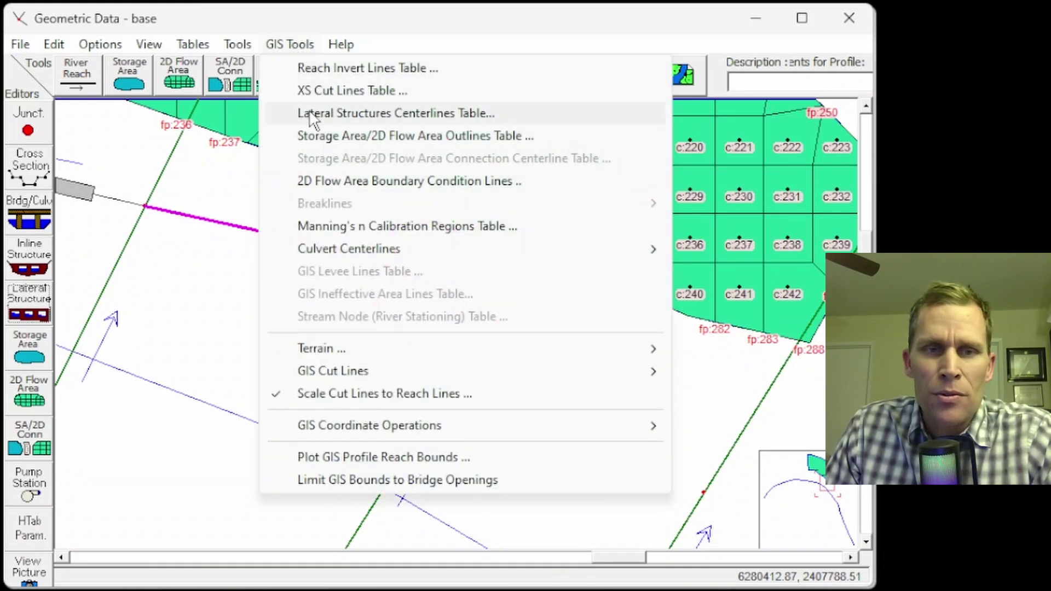
left_click(368, 114)
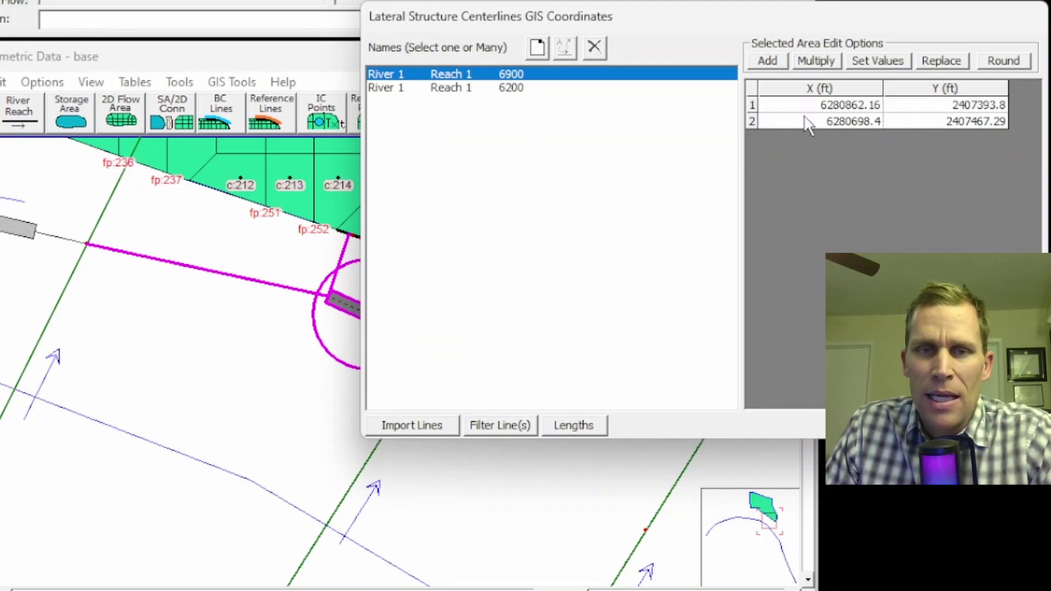
left_click(461, 89)
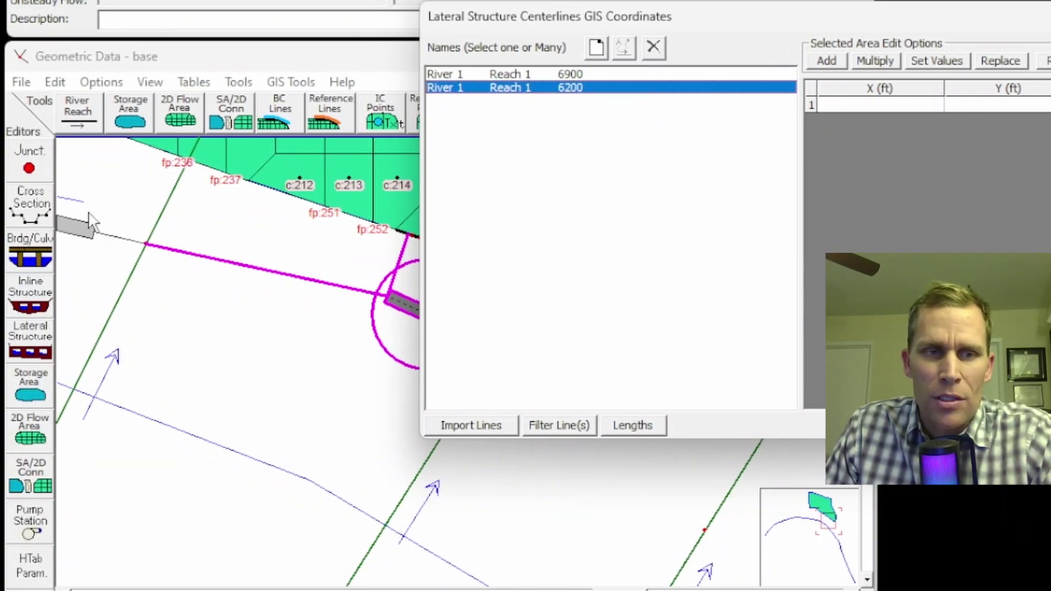
Delete all X/Y coordinates of the River 1 Reach 1 6900 centerline and close the table.
left_click(521, 76)
left_click(879, 105)
left_click_drag(882, 110, 979, 138)
key("Delete")
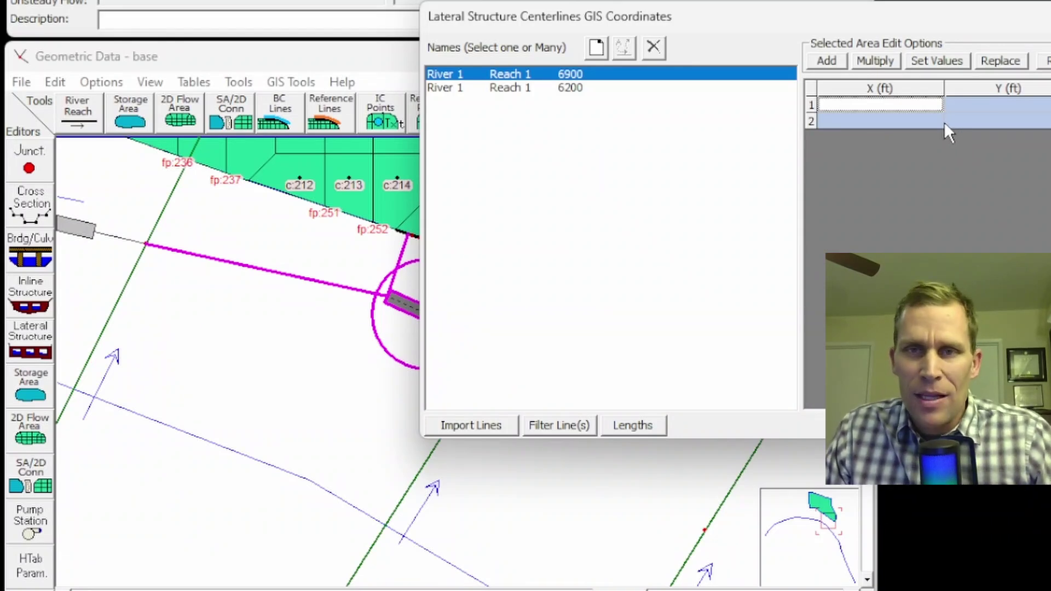
left_click_drag(881, 18, 930, 22)
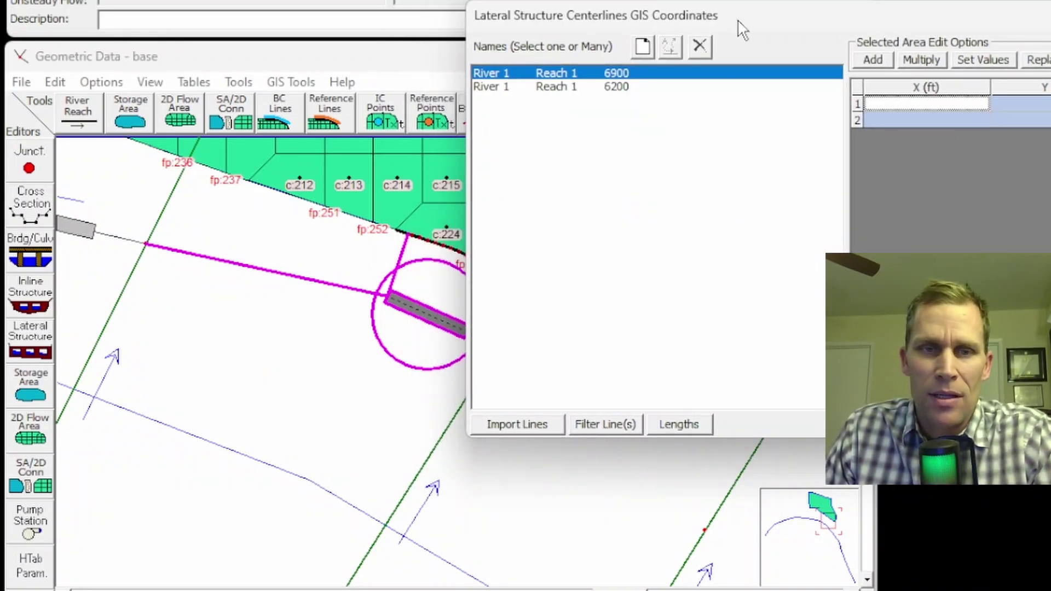
left_click_drag(740, 30, 725, 18)
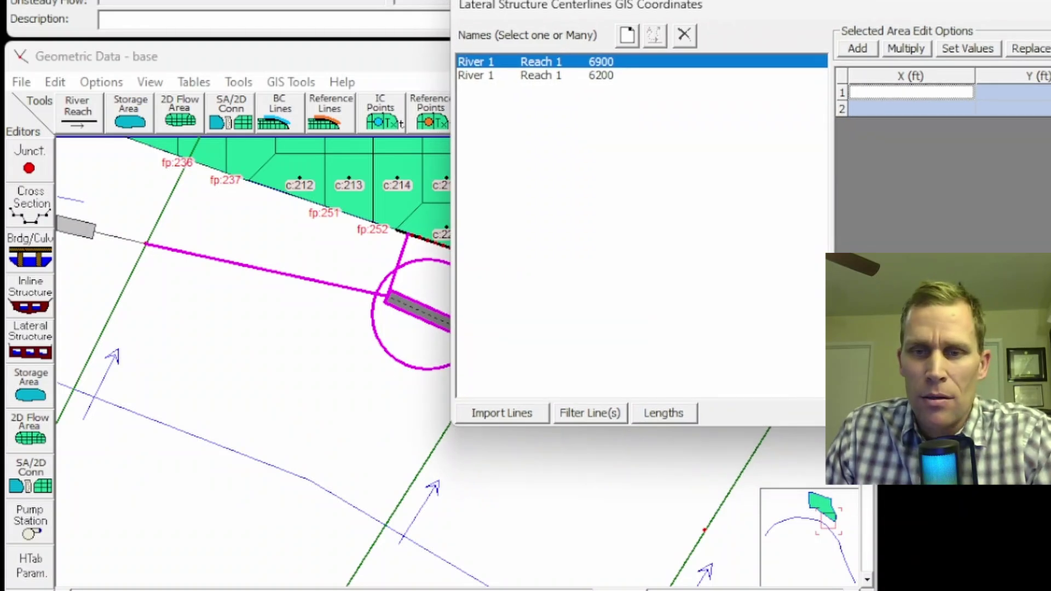
key("Return")
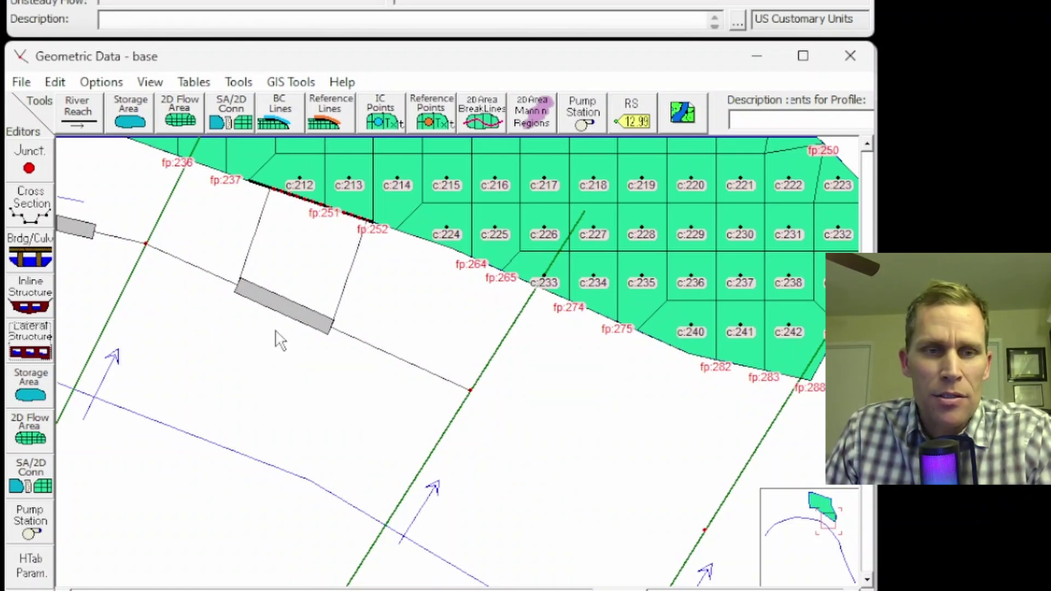
left_click_drag(378, 286, 264, 309)
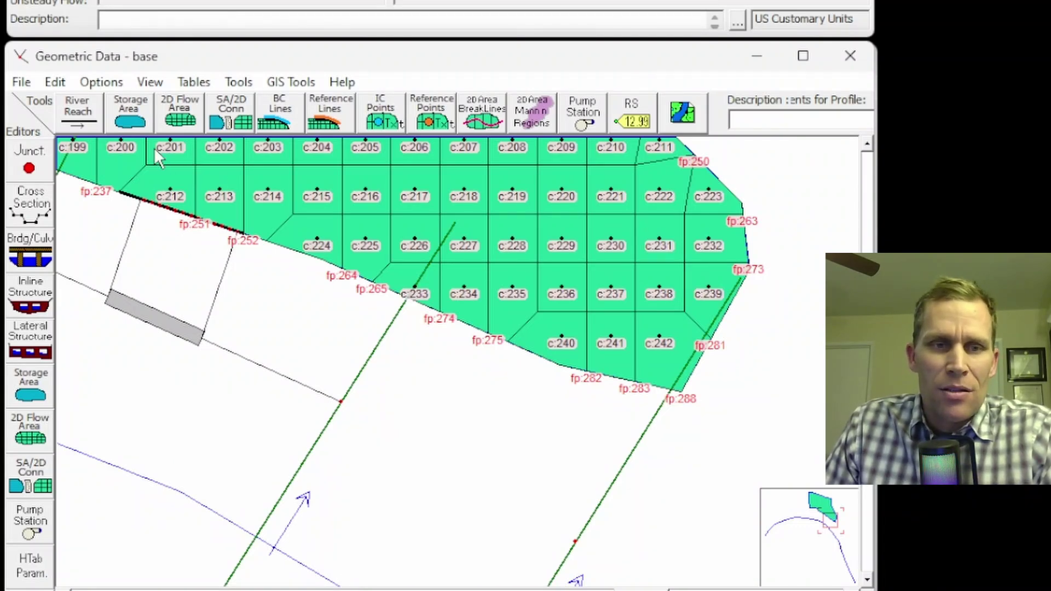
Open the lateral structure's Weir/Embankment HW Connections stationing window.
left_click(32, 339)
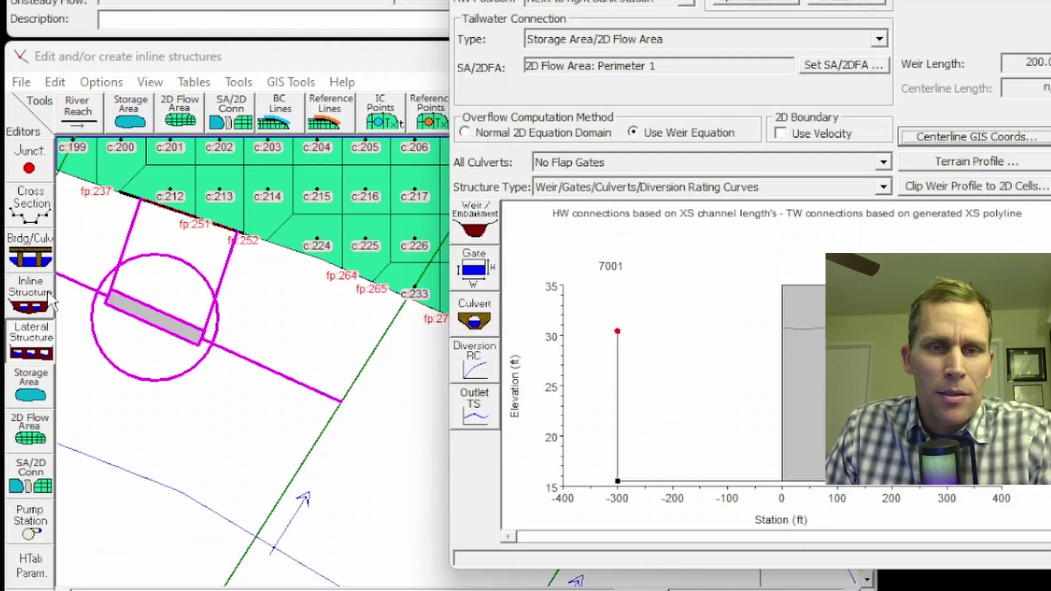
left_click_drag(574, 1, 450, 0)
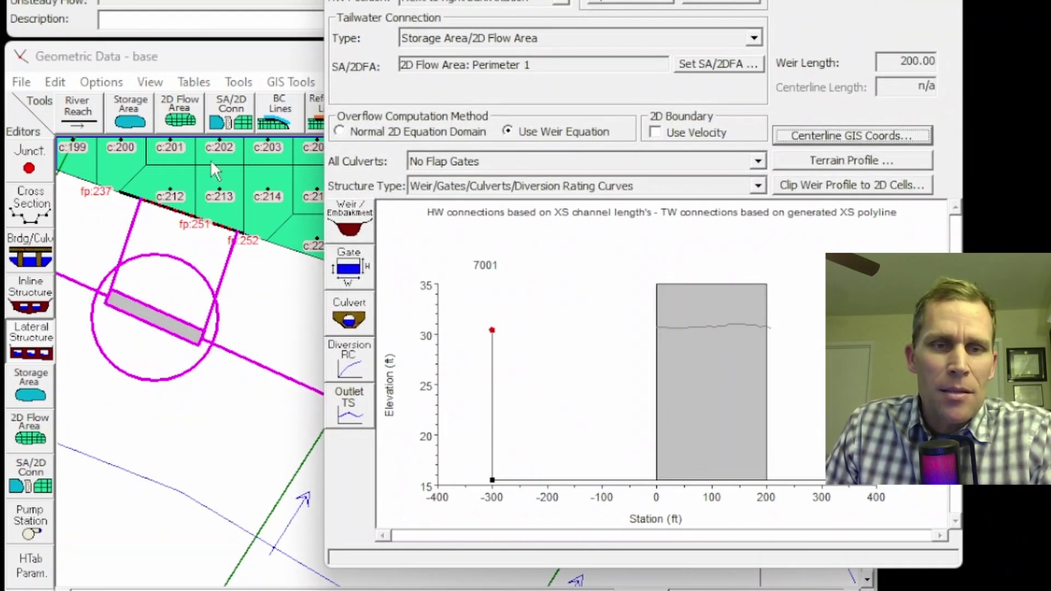
left_click(336, 222)
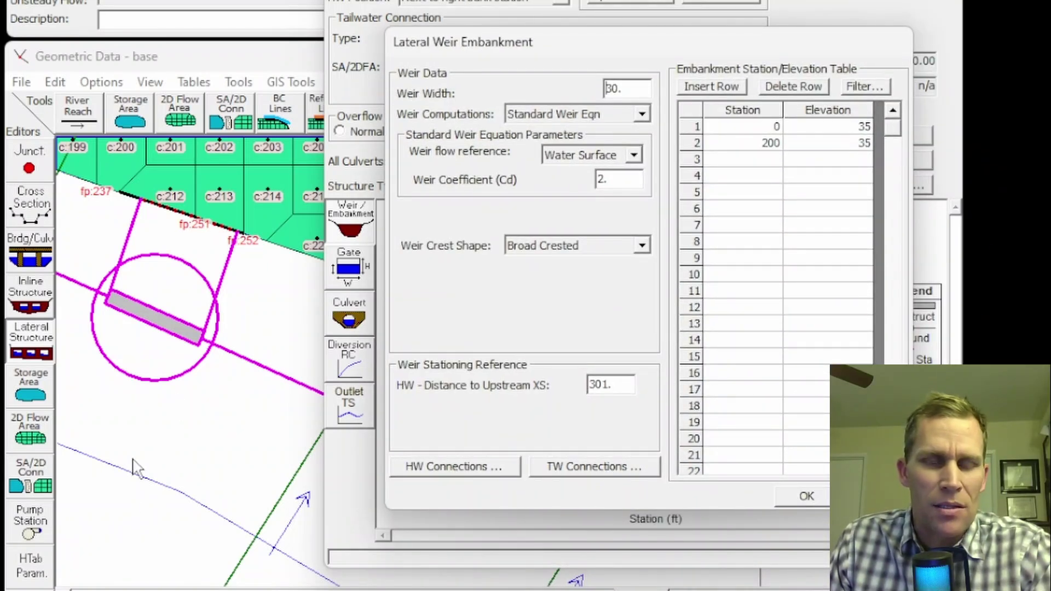
left_click(451, 469)
left_click_drag(549, 94, 514, 64)
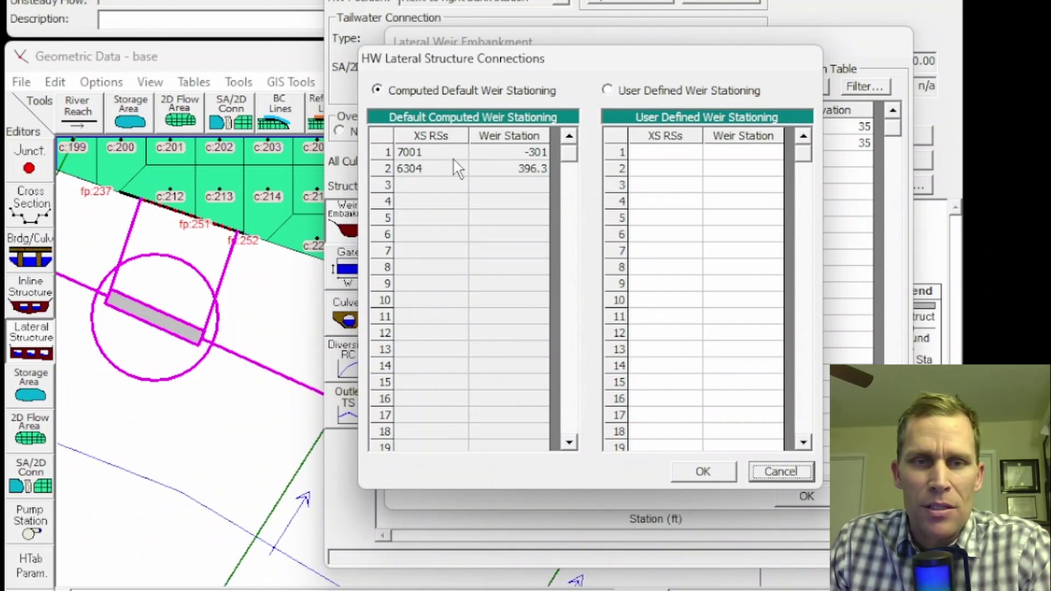
Review weir stations 7001 at -301 and 6304 at 396.3, check the user-defined table, and confirm.
left_click(529, 157)
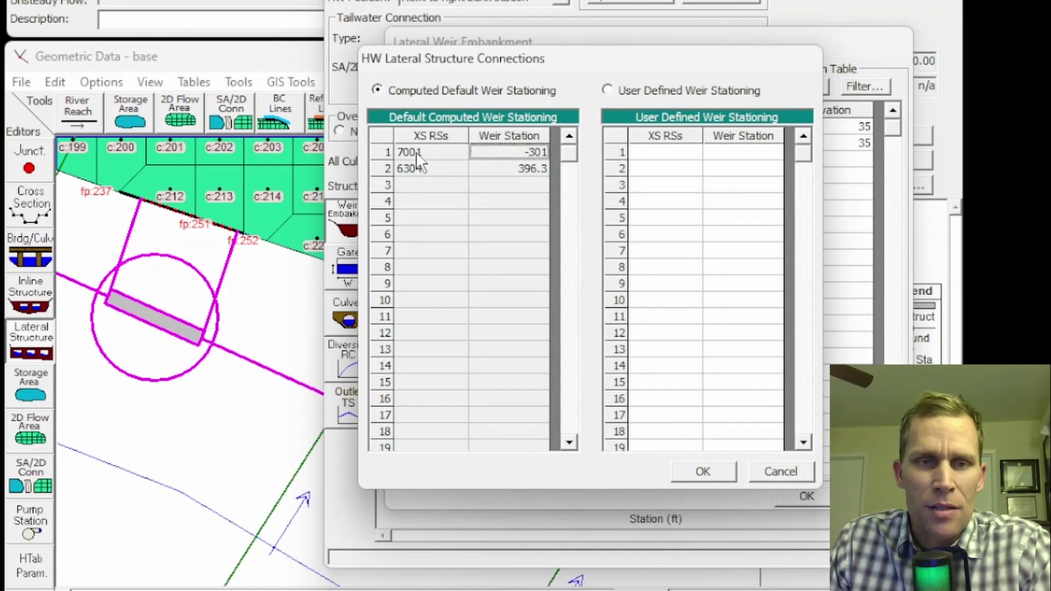
left_click(511, 169)
left_click(429, 173)
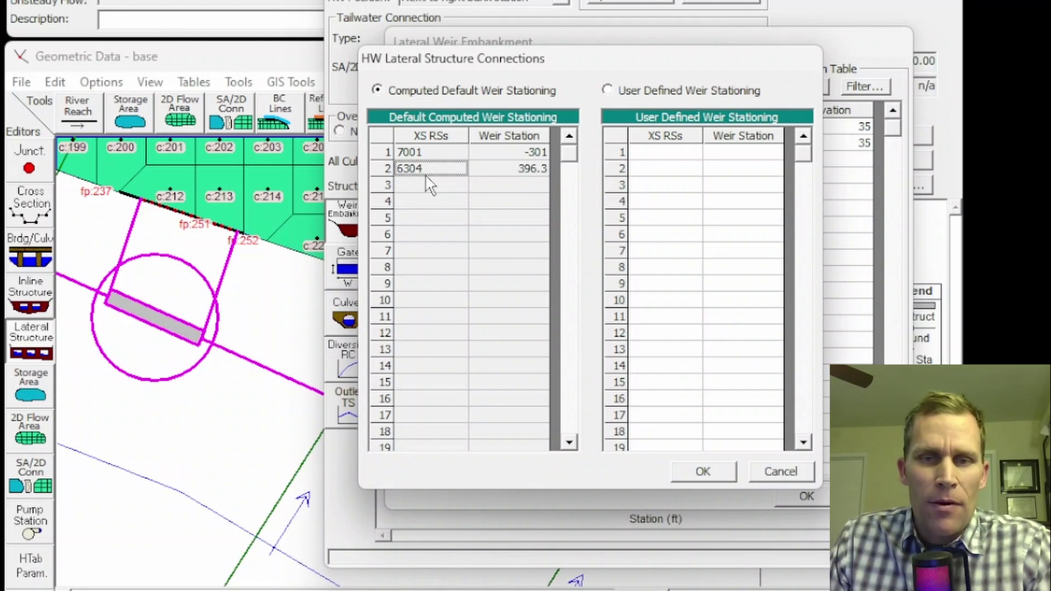
left_click(672, 156)
left_click_drag(672, 159, 668, 171)
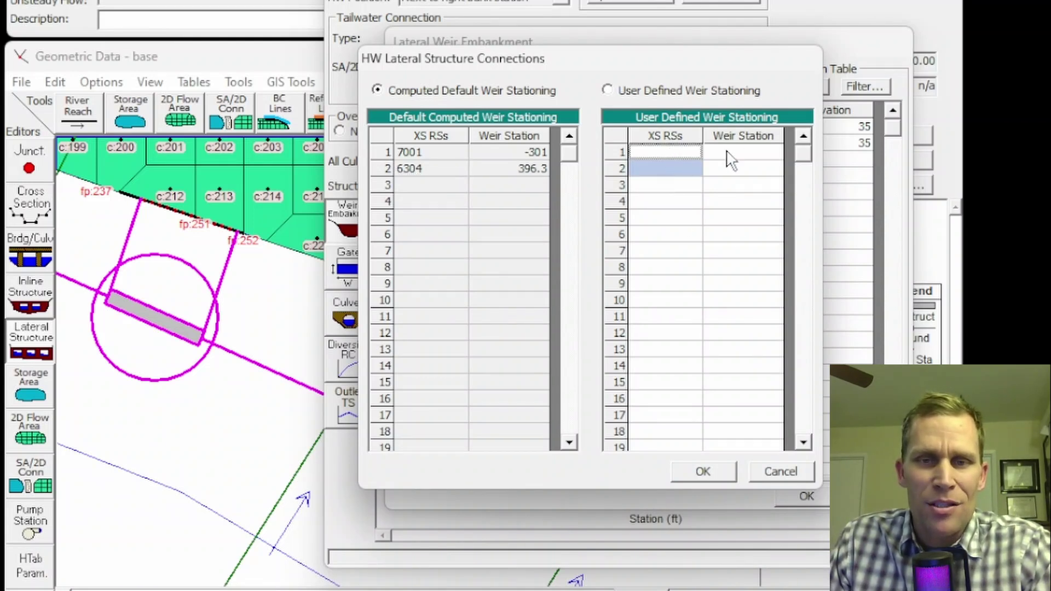
left_click_drag(746, 156, 753, 171)
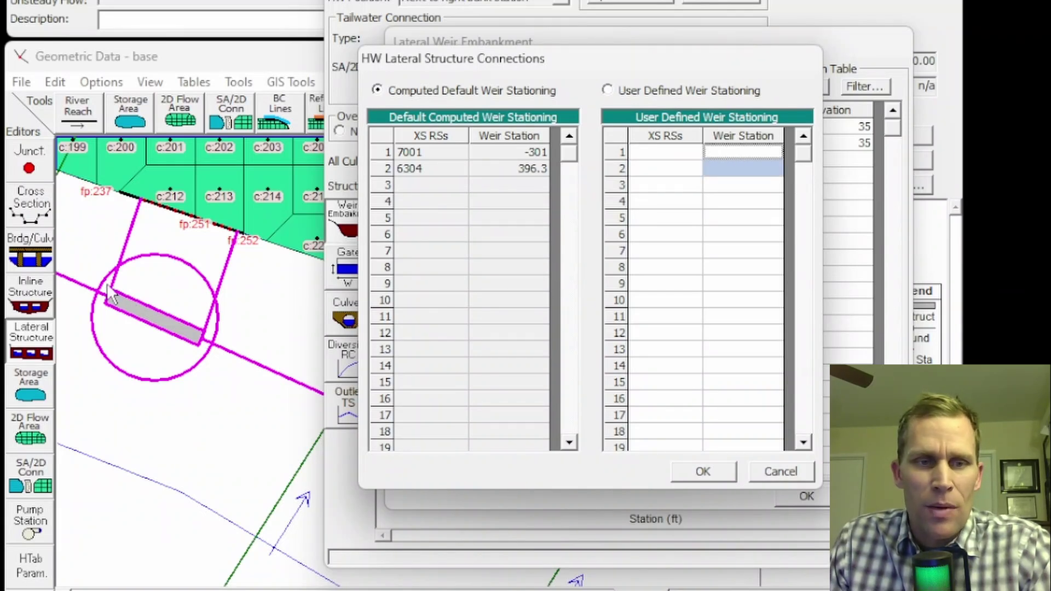
left_click_drag(651, 151, 663, 162)
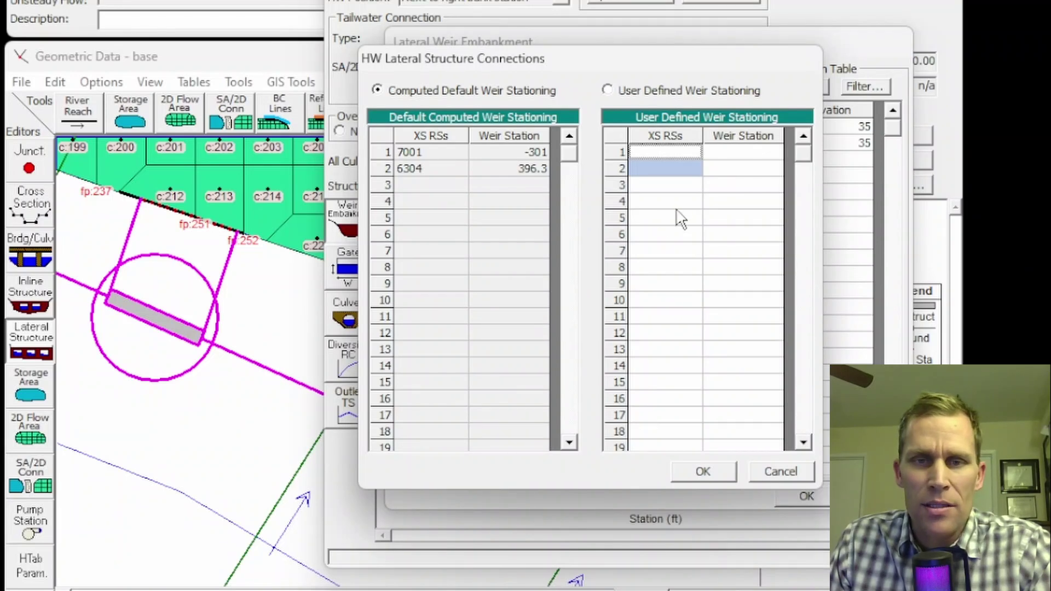
mouse_move(667, 159)
left_mouse_down()
mouse_move(740, 228)
mouse_move(748, 252)
mouse_move(675, 155)
left_mouse_up()
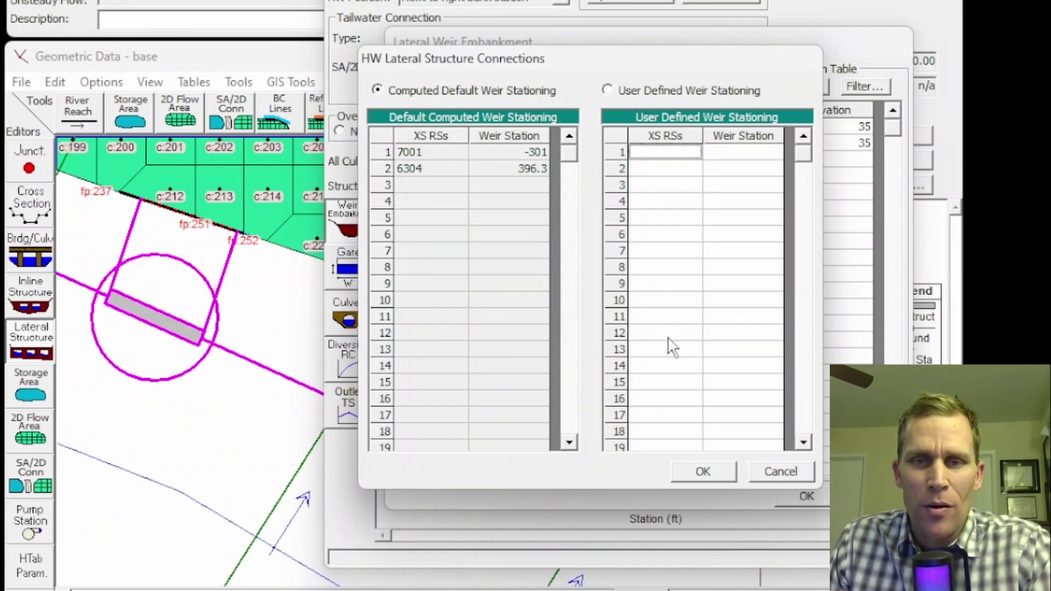
left_click(702, 469)
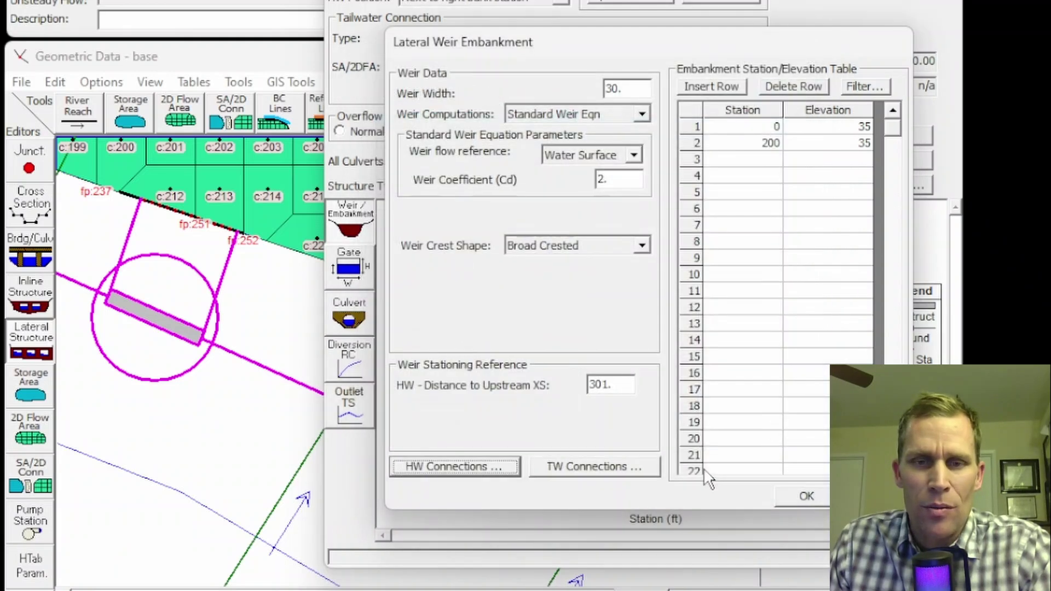
Measure a 249.77-ft line along the weir and copy its coordinates.
left_click(807, 496)
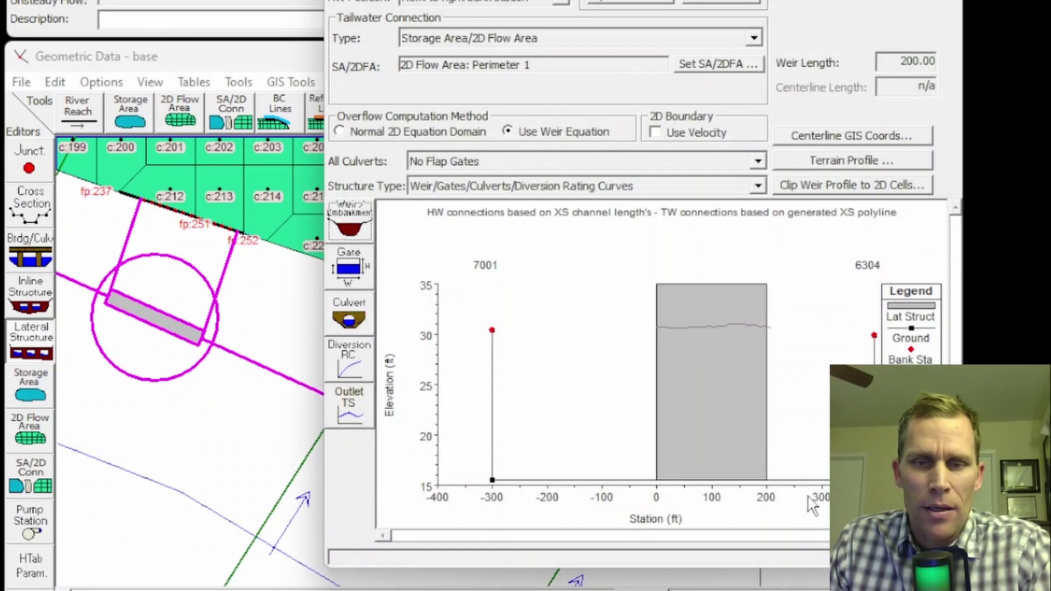
left_click(876, 7)
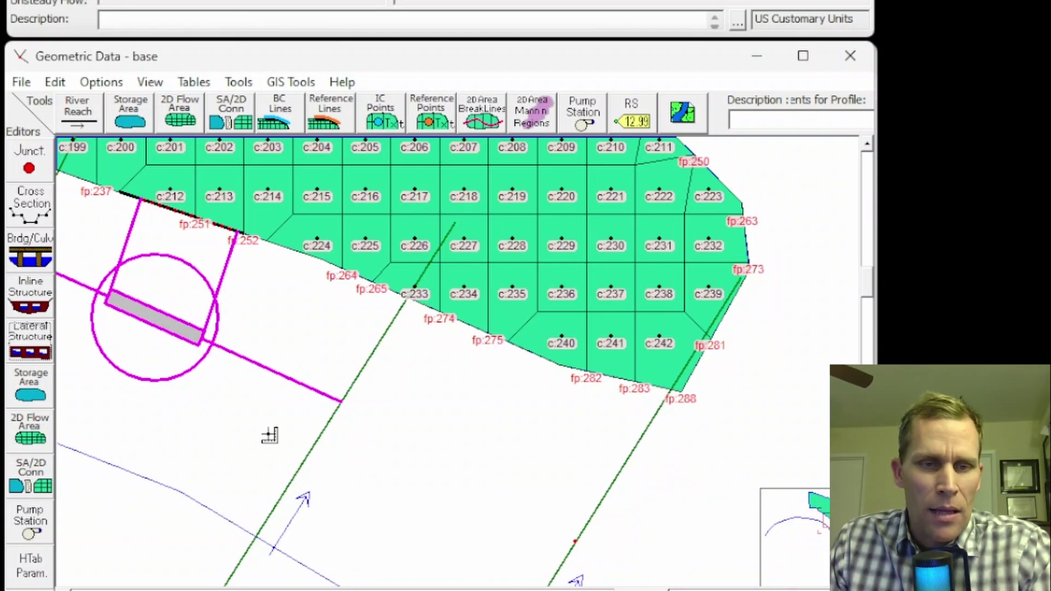
left_click(254, 440, "ctrl")
double_click(132, 381, "ctrl")
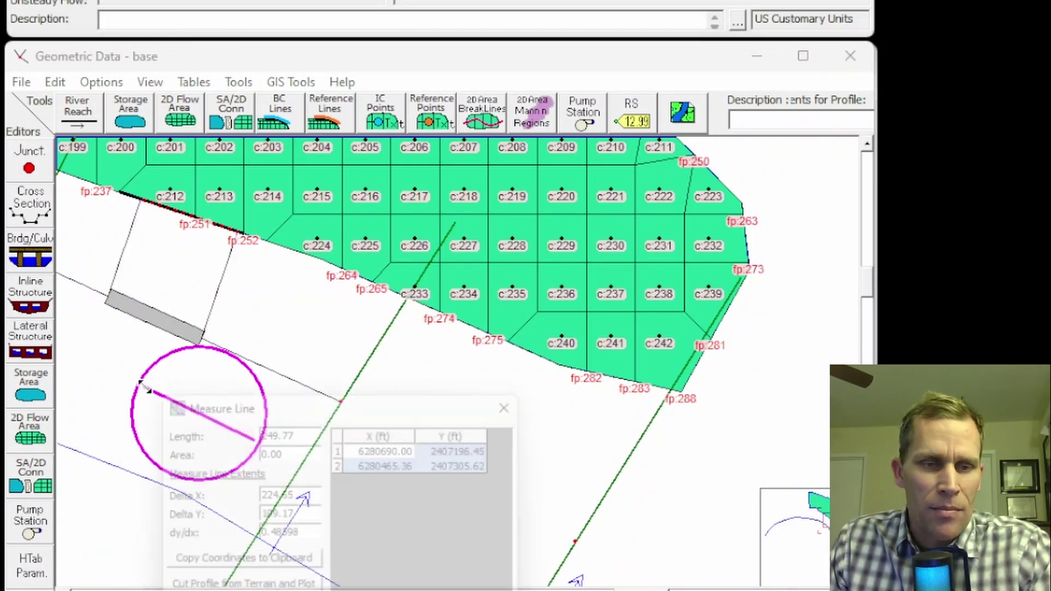
left_click(239, 569)
left_click(529, 399)
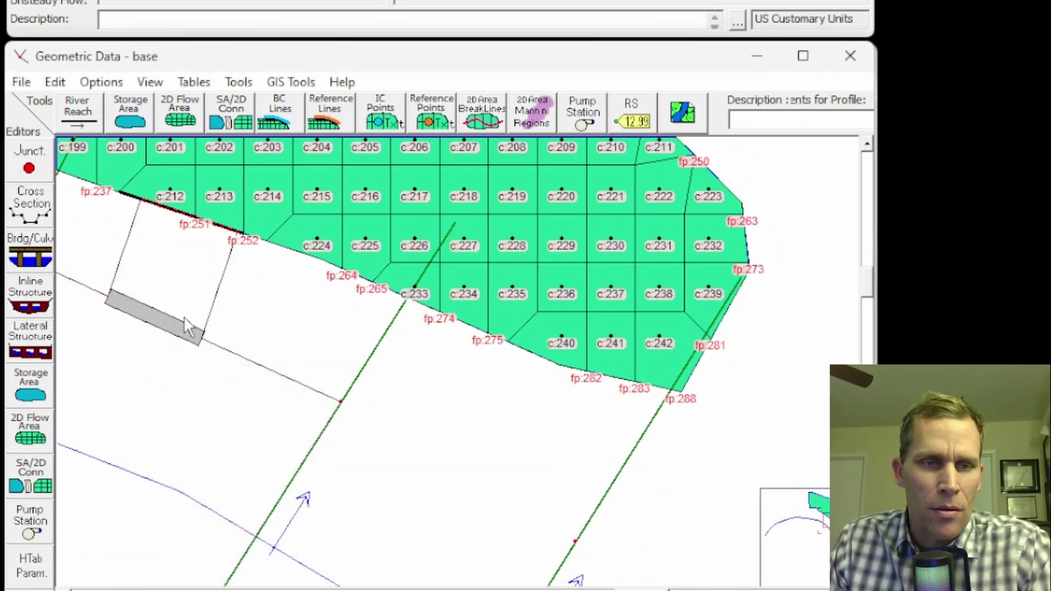
Paste the measured coordinates into the RS 6900 lateral structure's Centerline GIS Coords table.
left_click(25, 334)
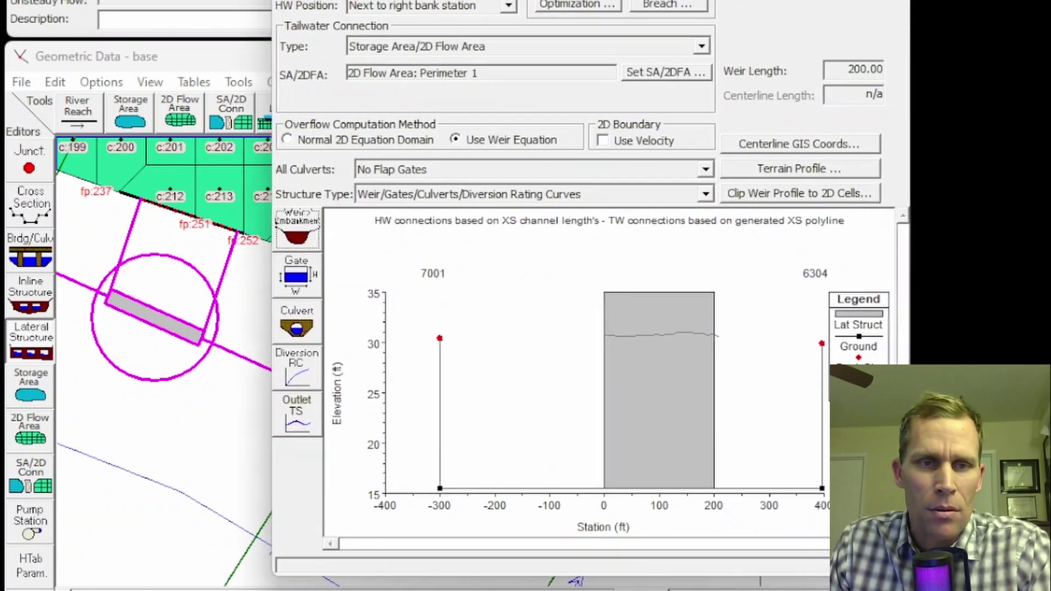
left_click(753, 144)
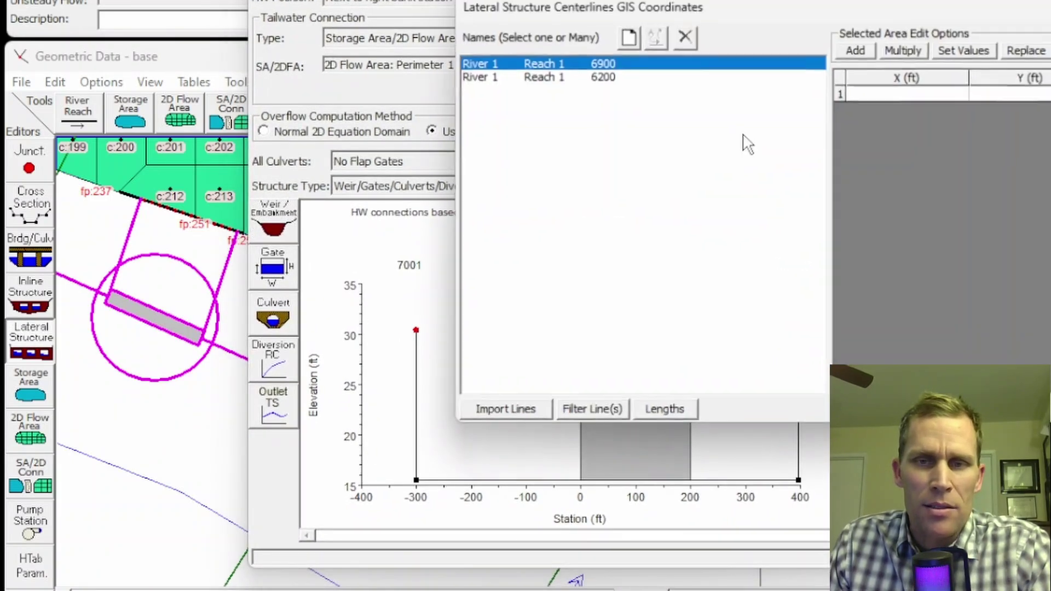
left_click_drag(734, 20, 631, 28)
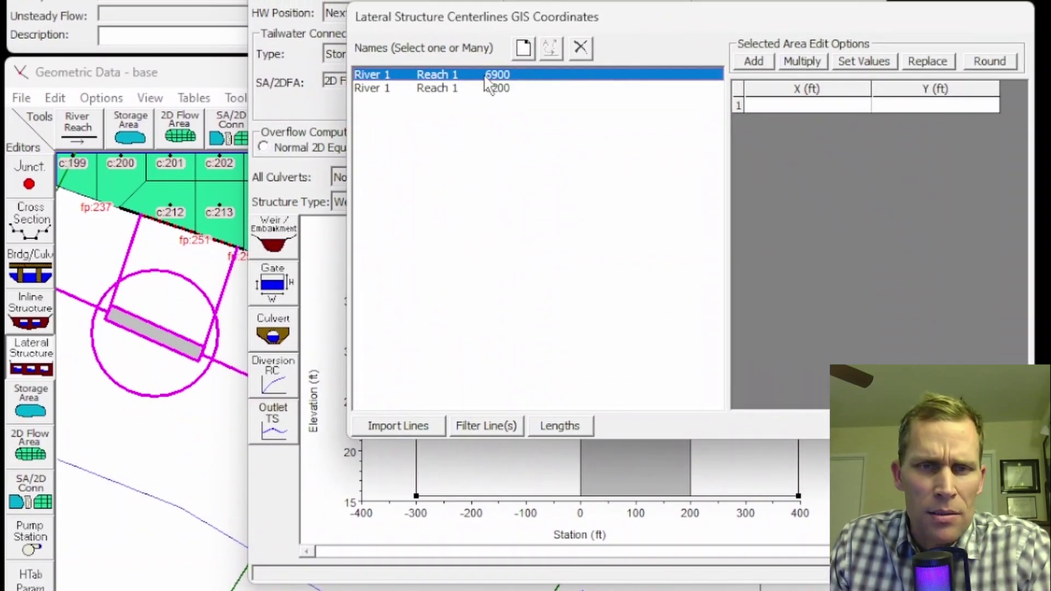
left_click_drag(797, 101, 904, 103)
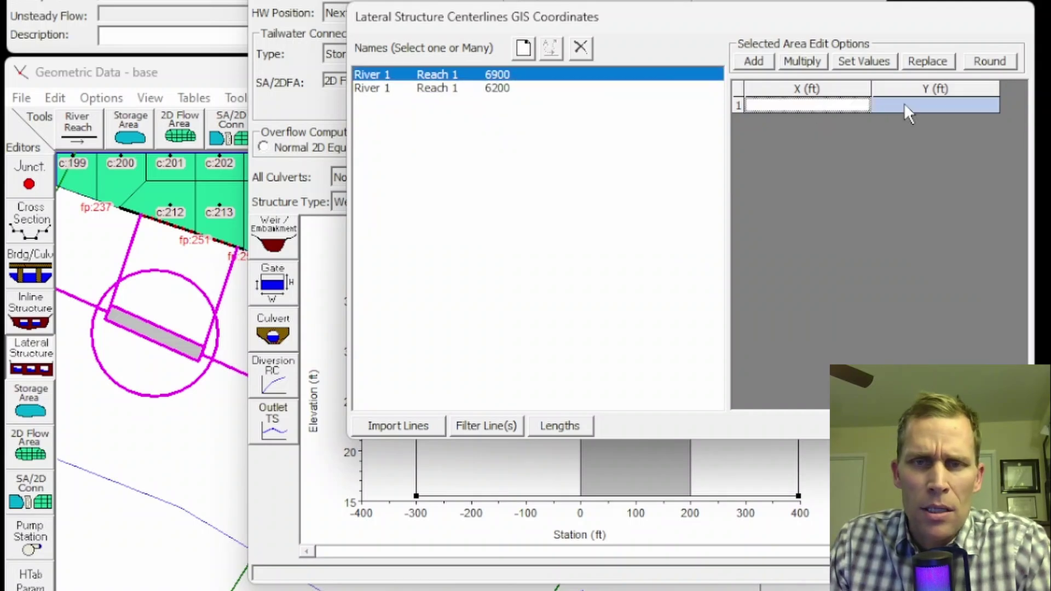
key("ctrl+v")
Accept the two-point centerline and review the geo-spatially determined HW and TW connections.
key("Return")
left_click(274, 232)
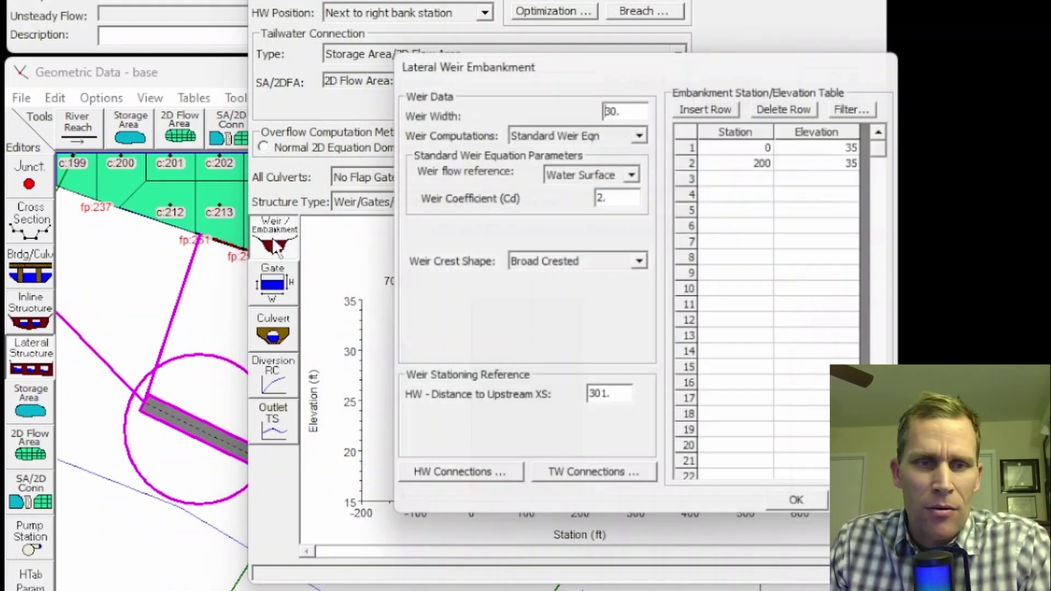
left_click(464, 482)
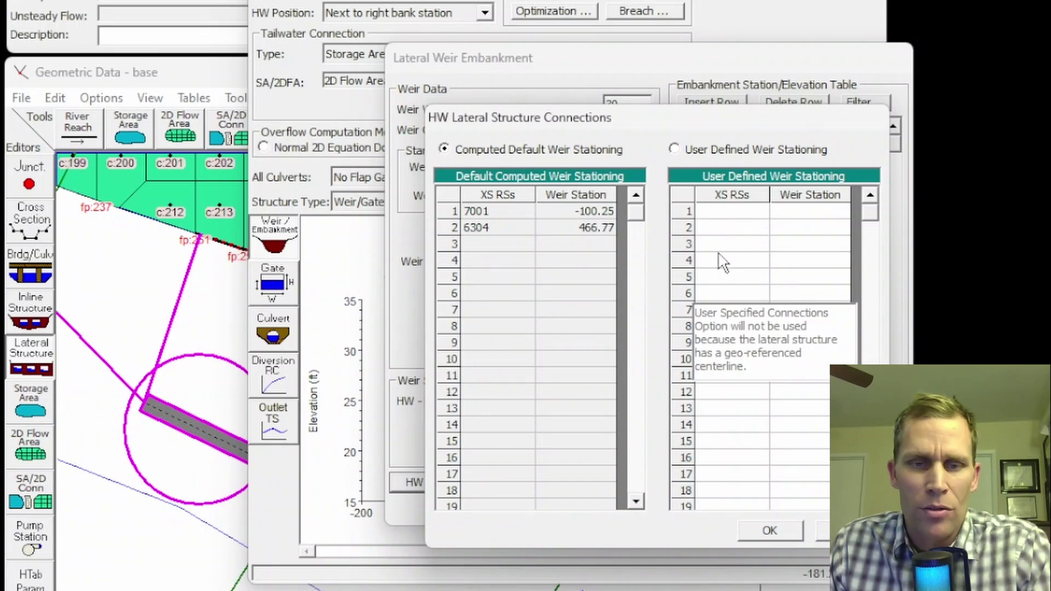
key("alt")
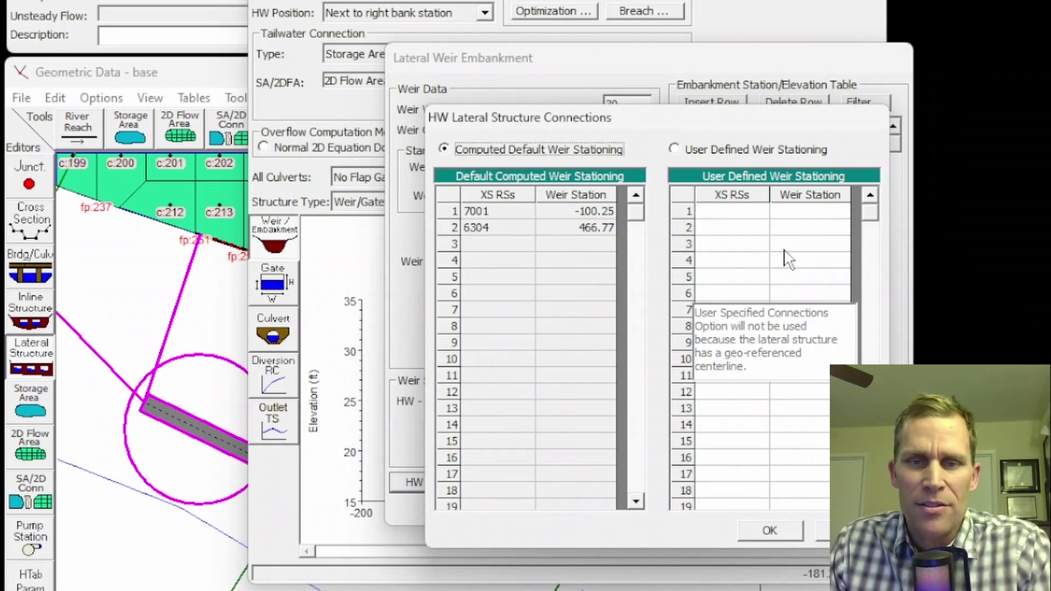
left_click(782, 533)
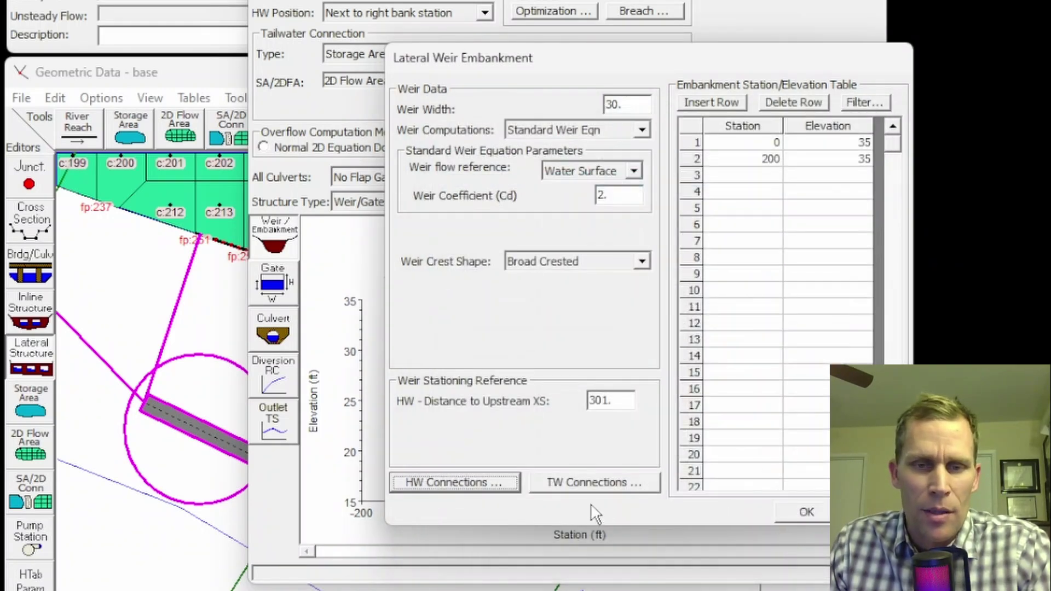
left_click(589, 485)
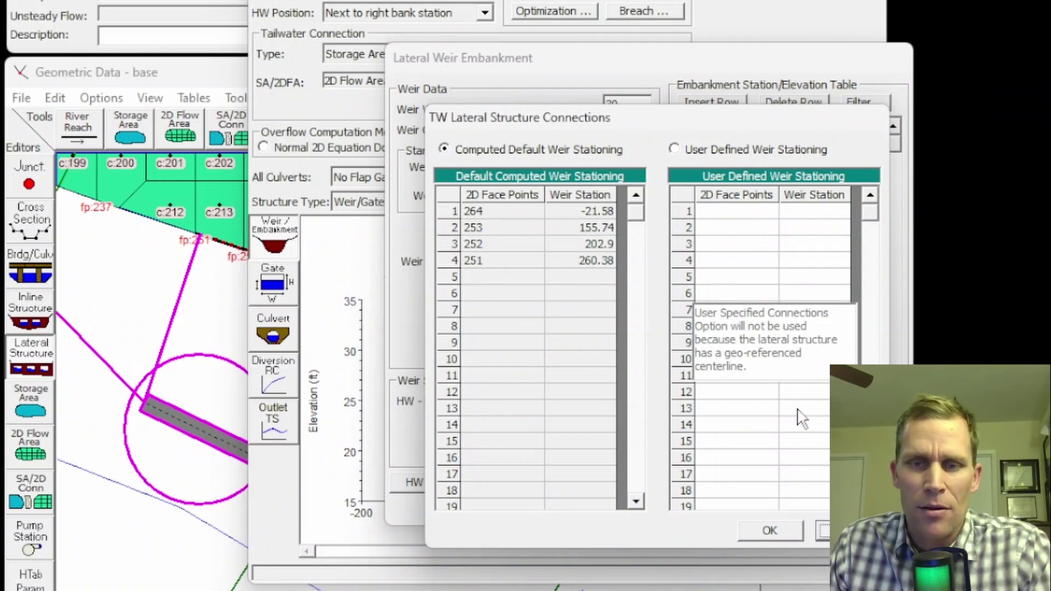
left_click(835, 530)
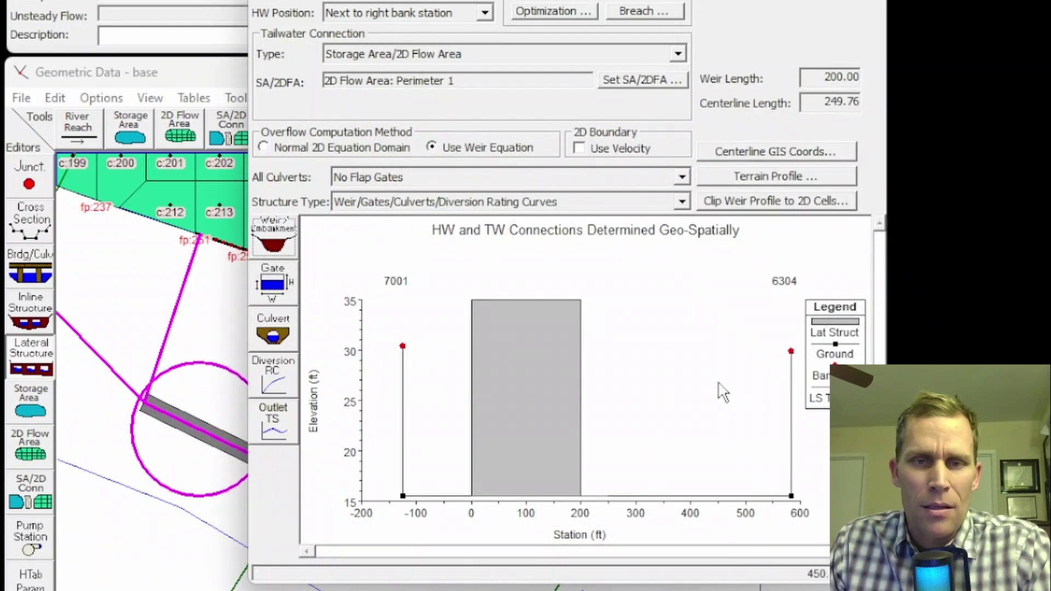
Delete both X/Y rows from the lateral structure's Centerline GIS Coords.
left_click(807, 512)
left_click(722, 146)
left_click_drag(794, 107, 913, 147)
key("Delete")
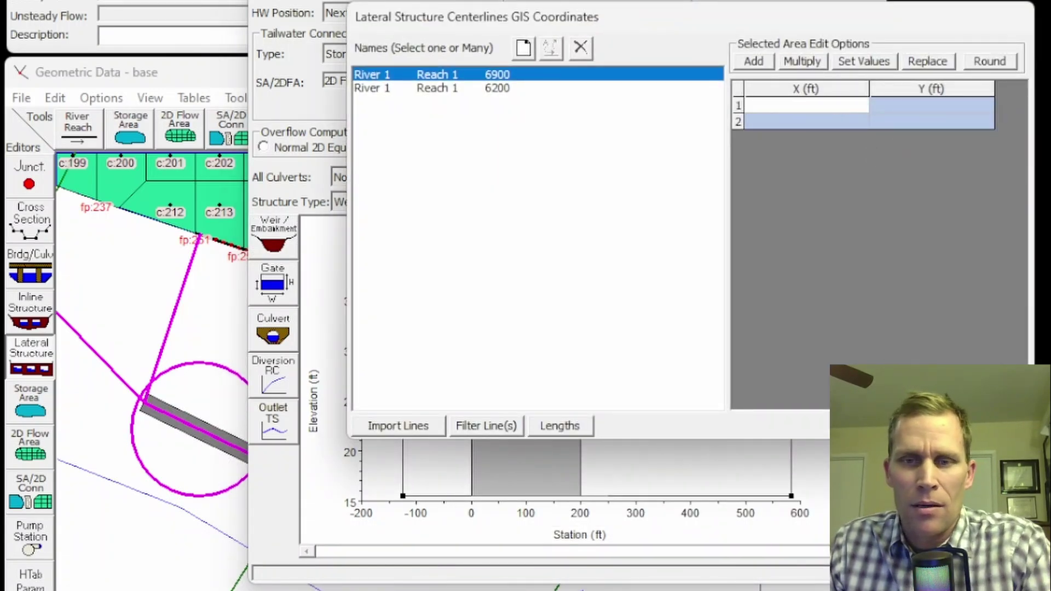
key("Return")
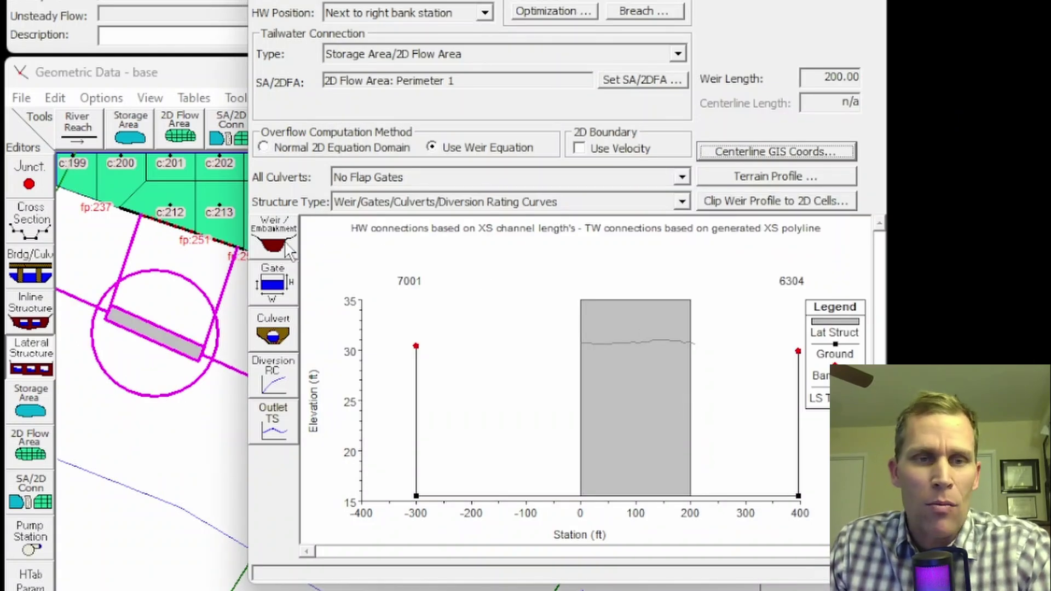
Review tailwater face points 252, 251 and 238 under Weir/Embankment and confirm with OK.
left_click(274, 236)
left_click_drag(585, 63, 458, 30)
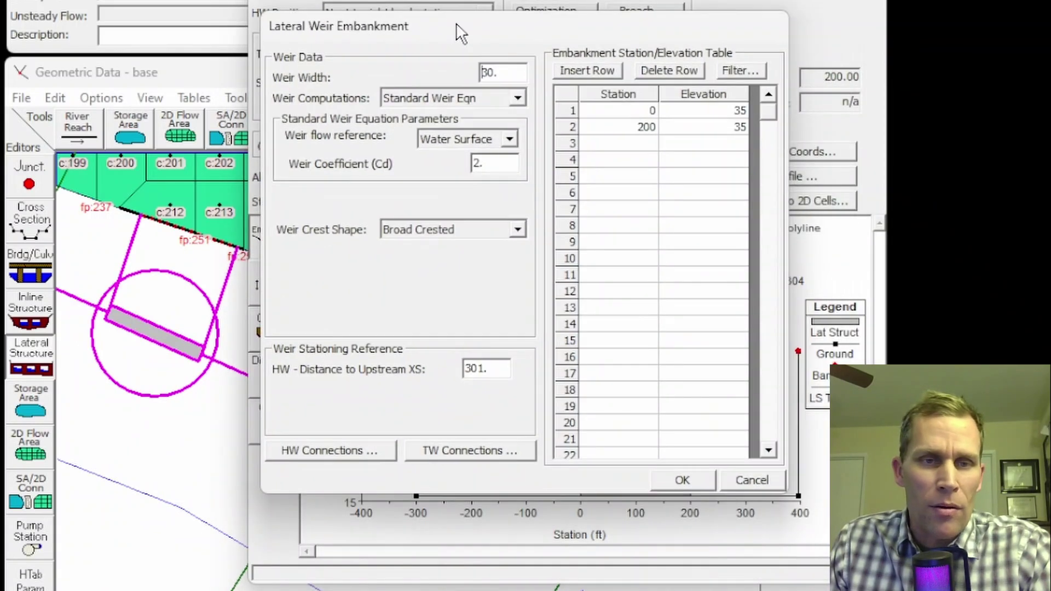
left_click(442, 450)
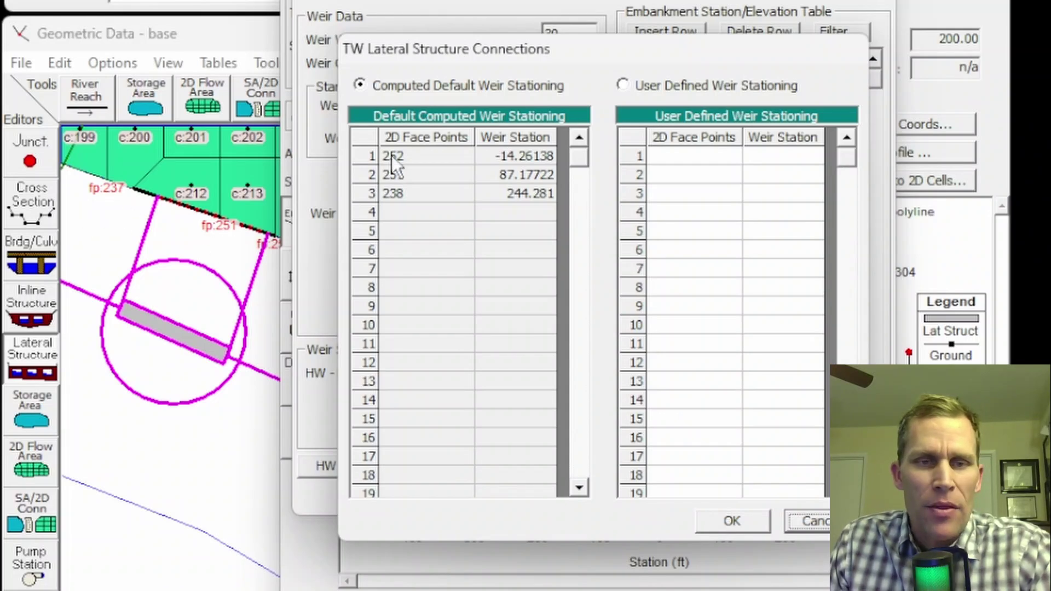
left_click_drag(392, 156, 514, 194)
left_click(448, 195)
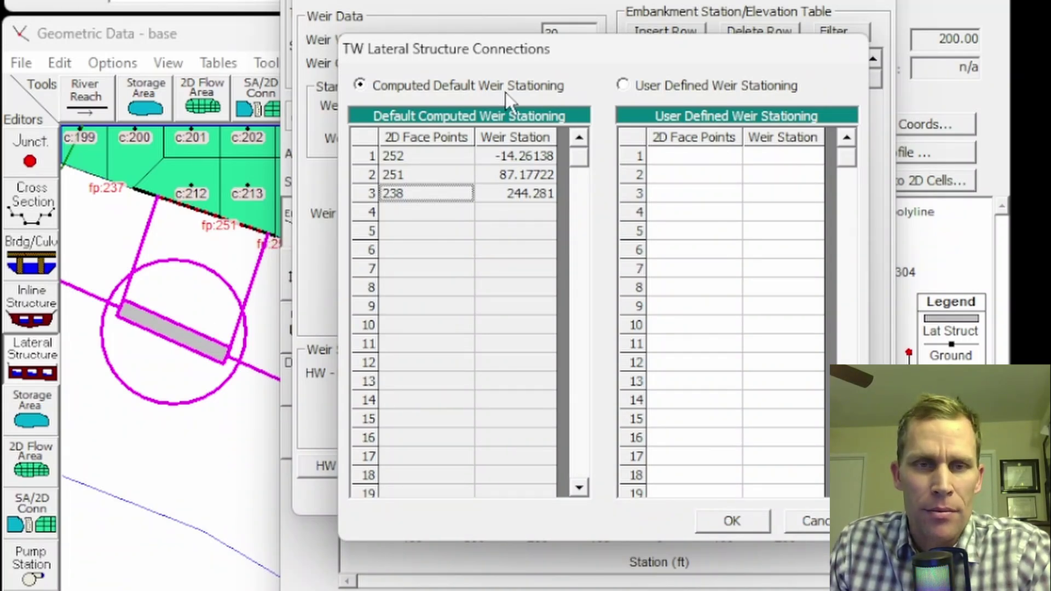
left_click_drag(514, 59, 460, 30)
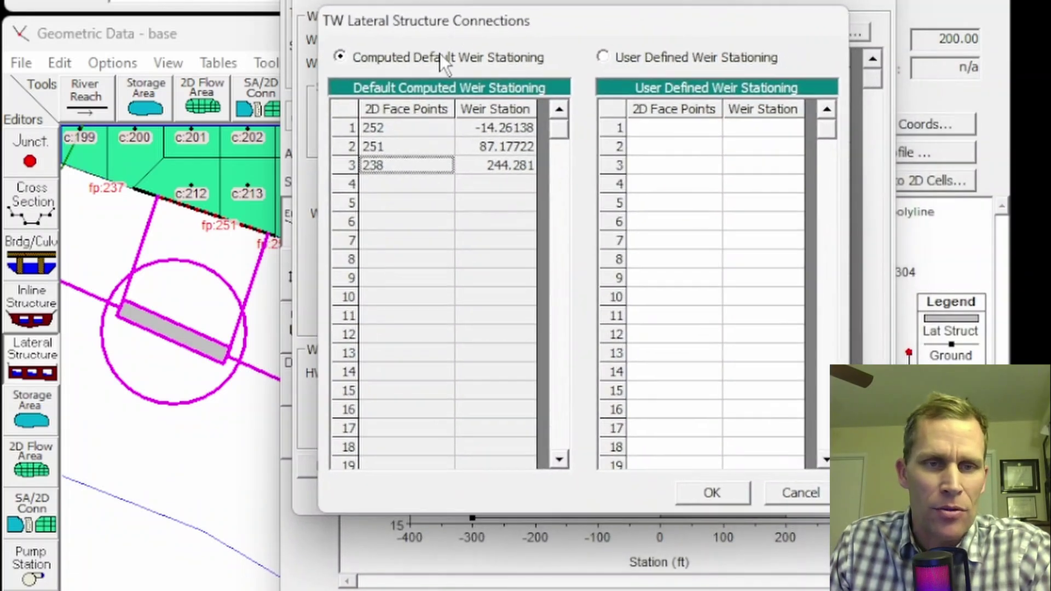
left_click(395, 117)
left_click(390, 144)
left_click(390, 162)
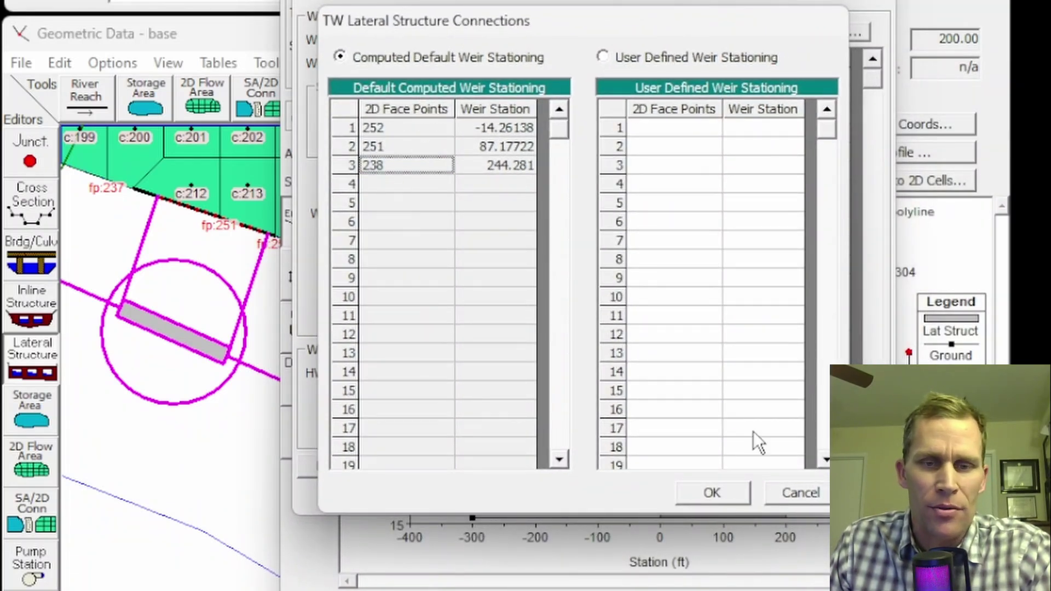
left_click(722, 493)
left_click(769, 499)
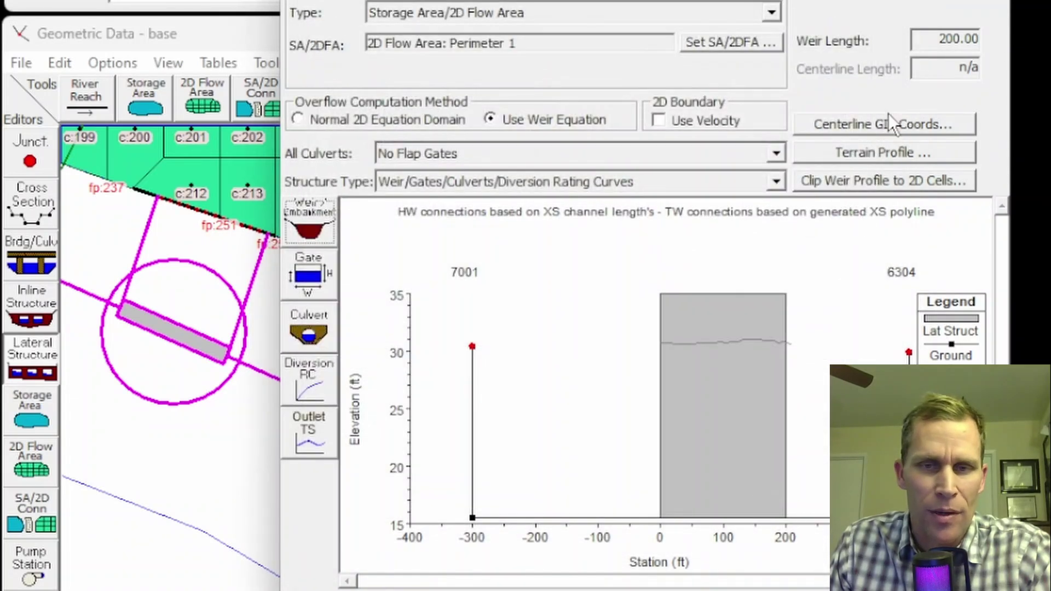
left_click(258, 246)
Pan and zoom the geometry map to the lateral structure near face points 251 and 252.
left_click_drag(258, 247, 446, 344)
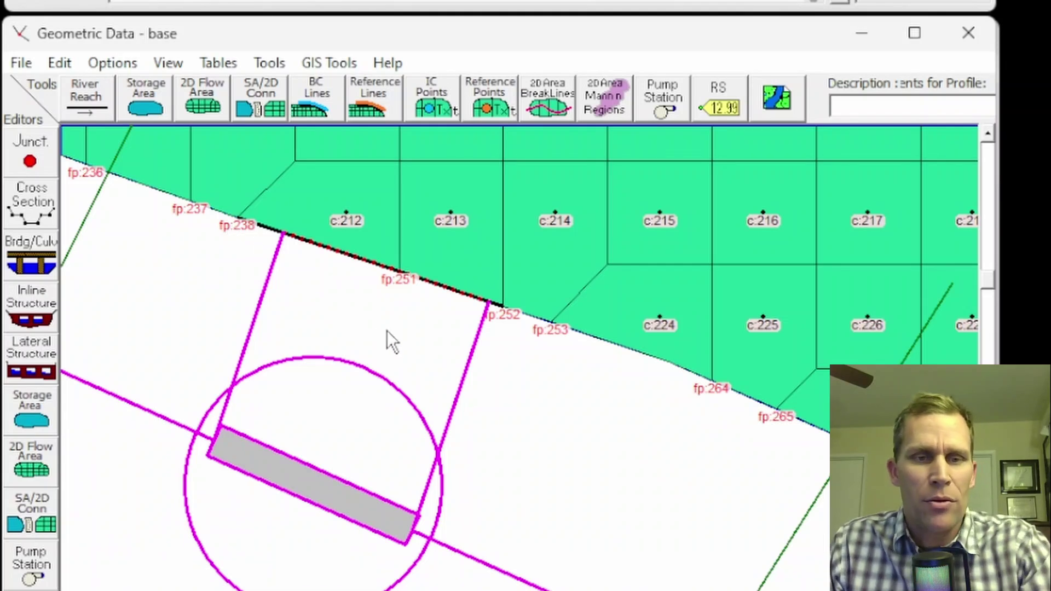
left_click_drag(387, 330, 332, 251)
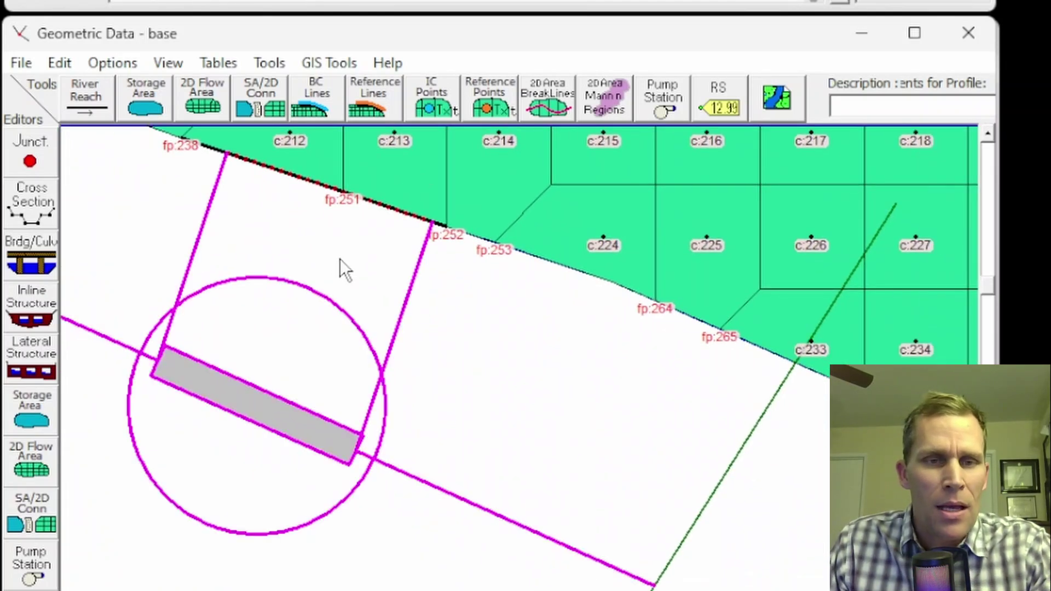
left_click_drag(200, 217, 236, 243)
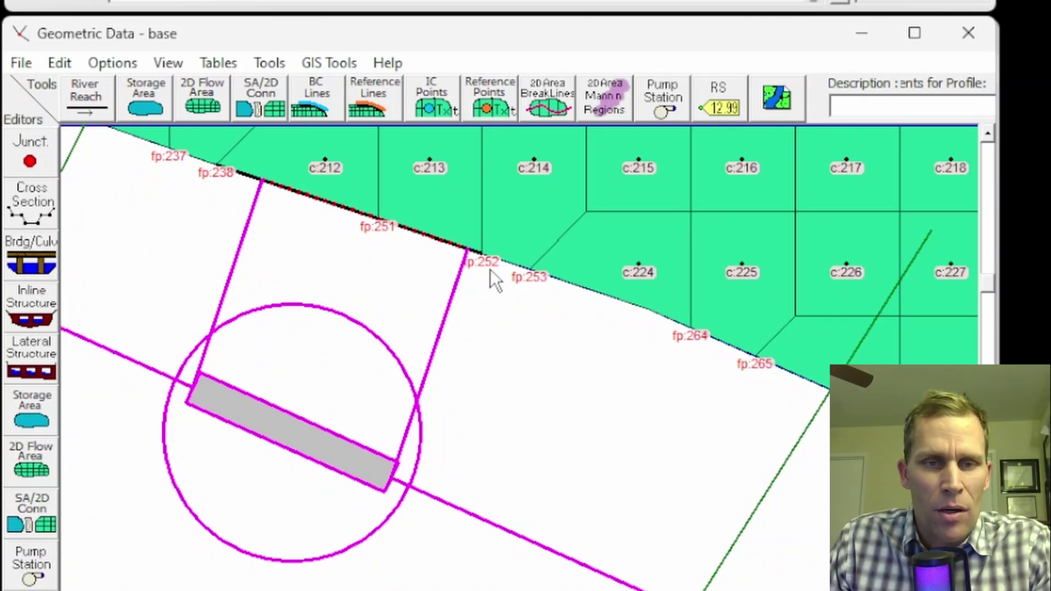
scroll(491, 280, "down", 2)
left_click_drag(418, 312, 336, 280)
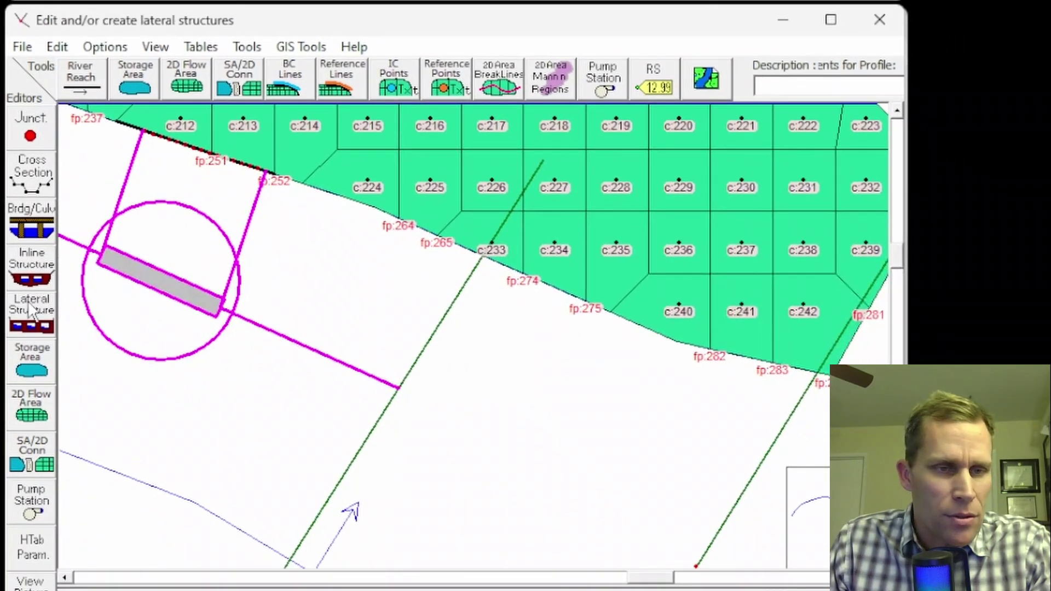
Switch TW Connections to User Defined Weir Stationing and paste face points 252, 251, 238.
left_click(32, 310)
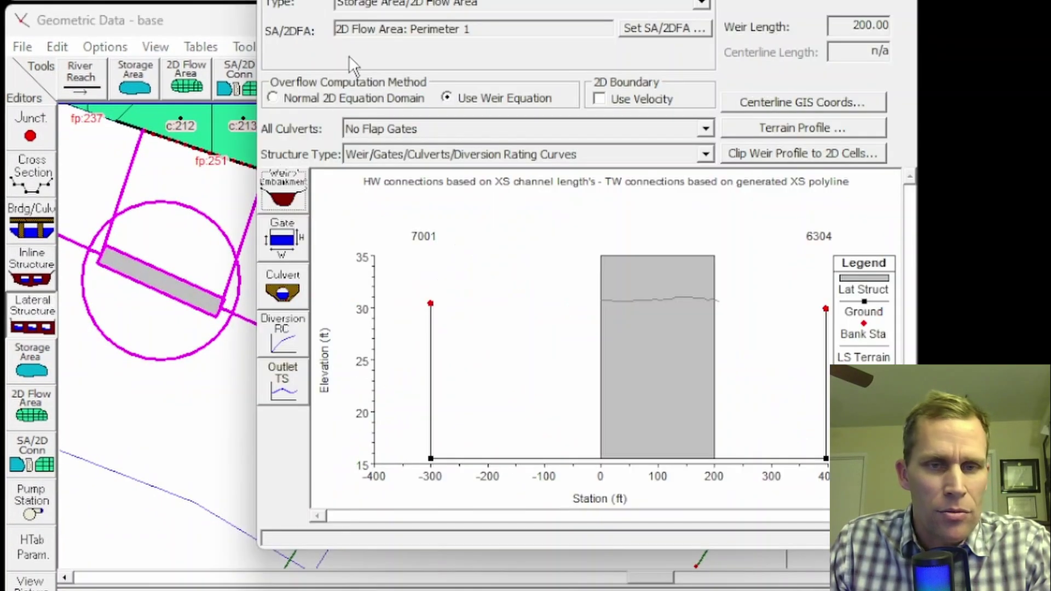
left_click(277, 196)
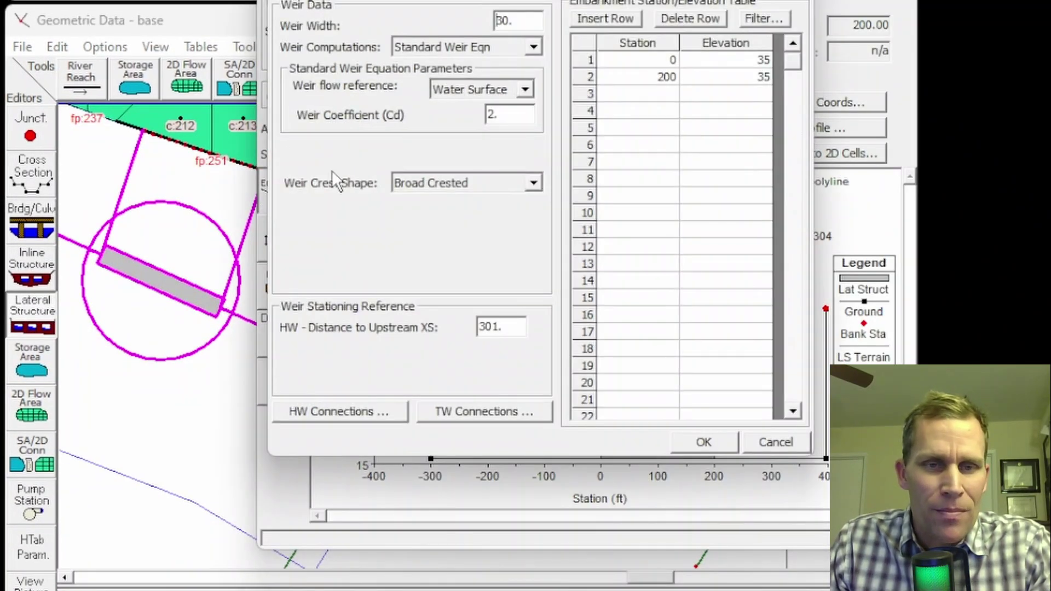
left_click(474, 412)
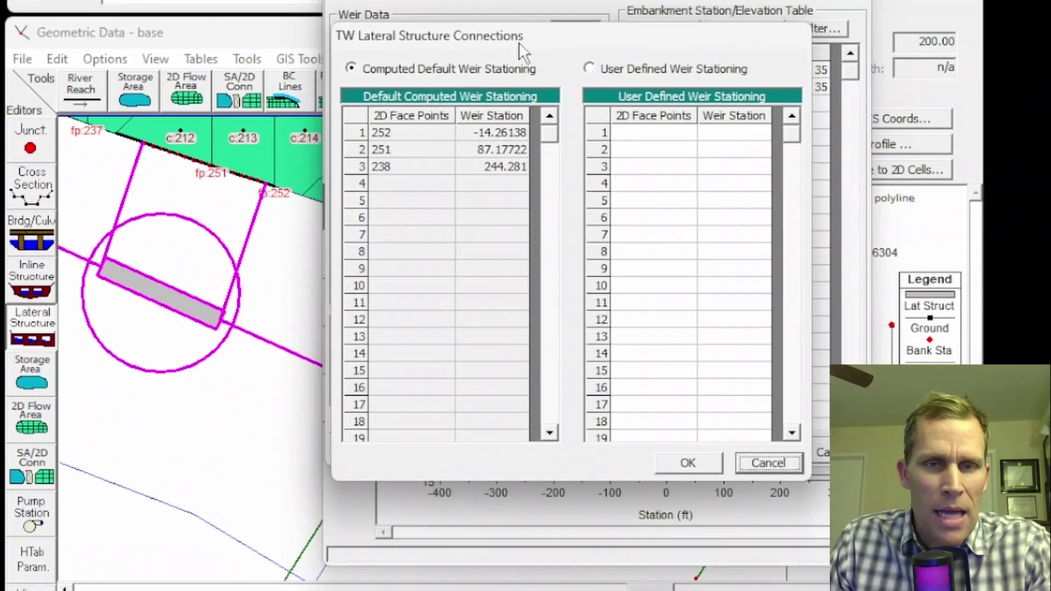
left_click(571, 68)
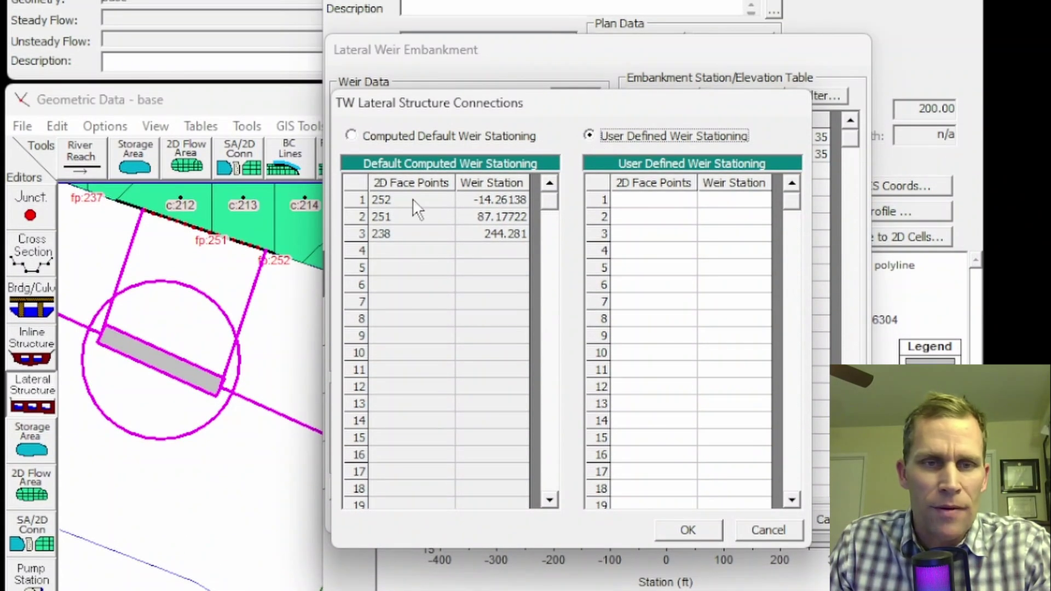
left_click_drag(412, 198, 409, 232)
key("ctrl+c")
left_click(616, 202)
key("ctrl+v")
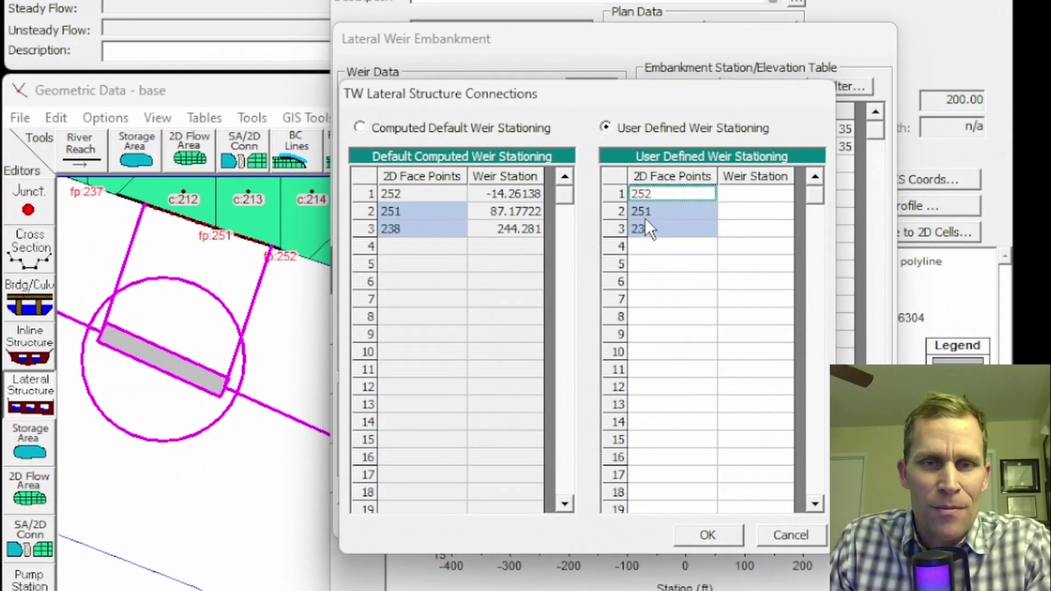
Set weir station 0 for face points 252 and 251, delete 238, and confirm.
left_click(705, 196)
left_click(730, 198)
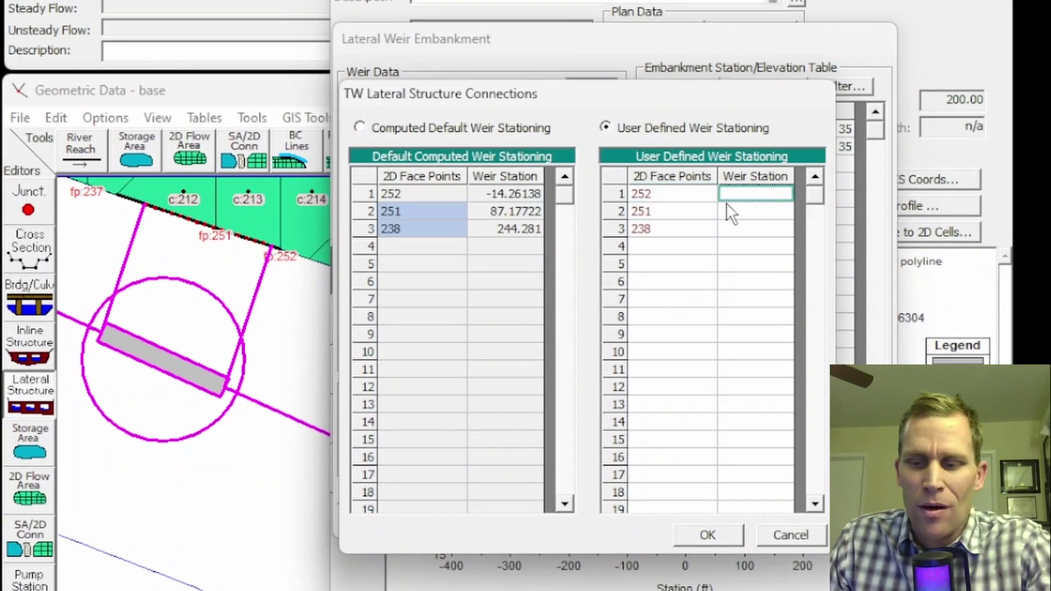
type("0")
left_click(744, 210)
type("0")
left_click(742, 230)
left_click(684, 228)
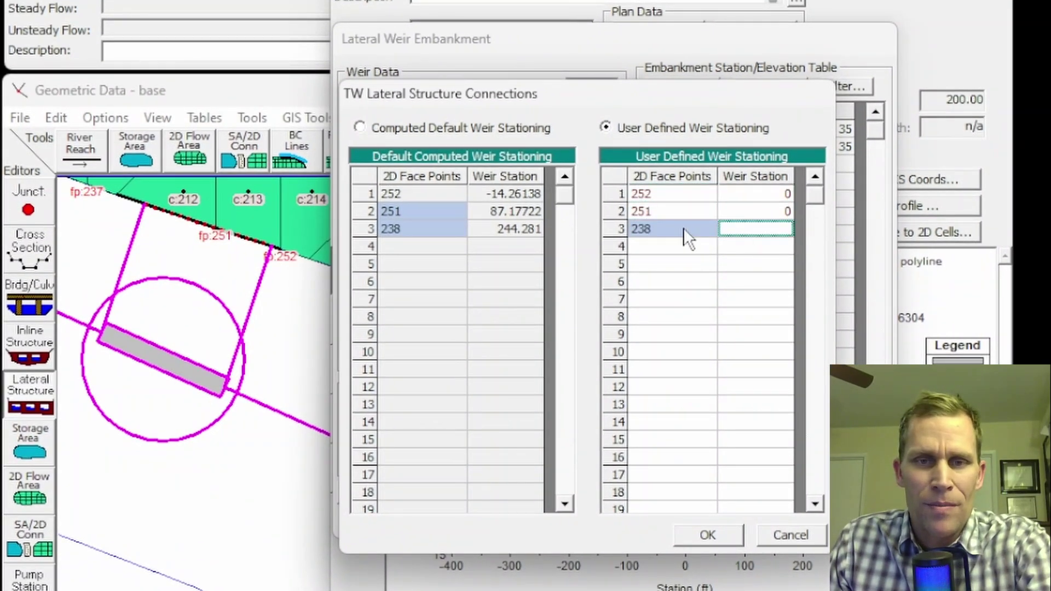
key("Delete")
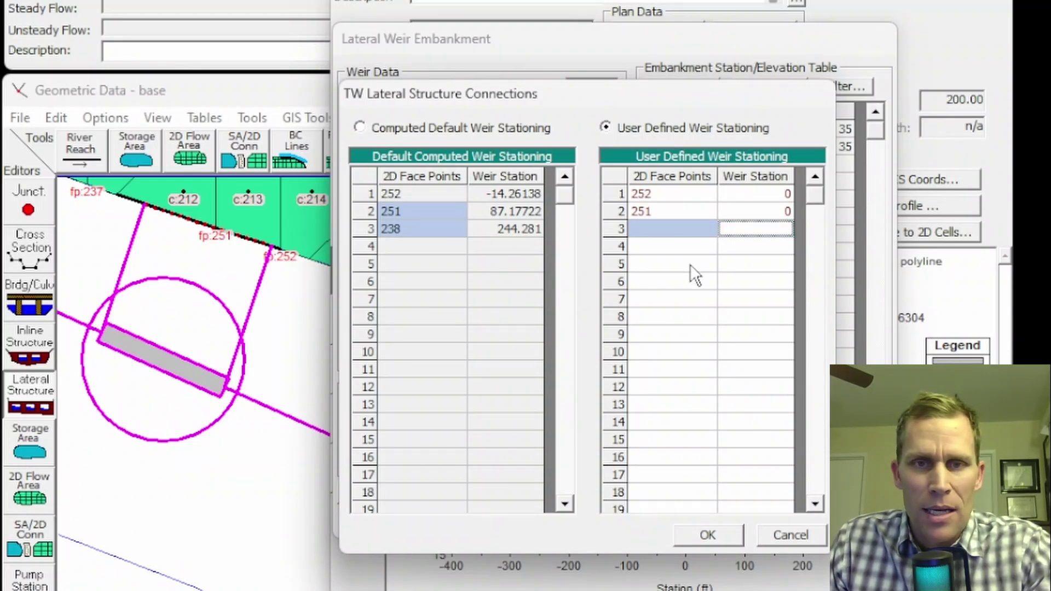
left_click(712, 532)
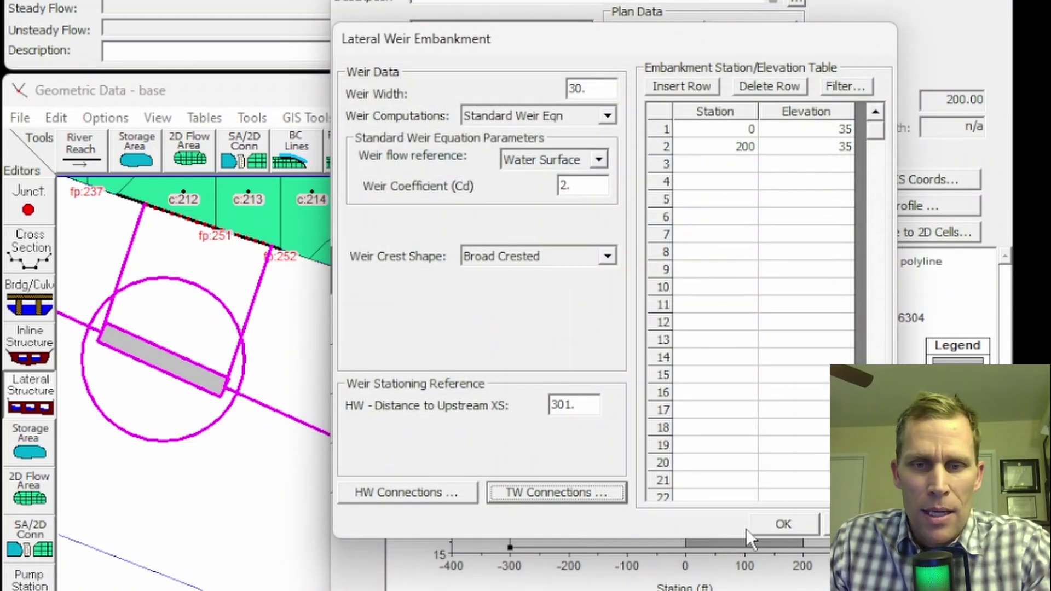
left_click(771, 520)
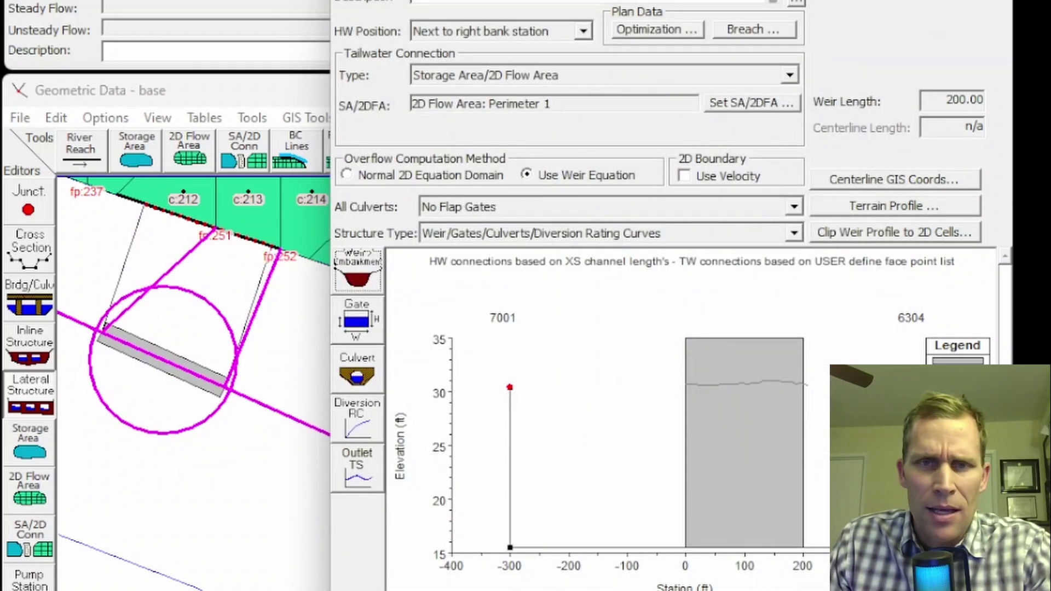
Close the lateral structure editor and zoom the map onto the 251–252 tailwater link at cell 213.
left_click(153, 340)
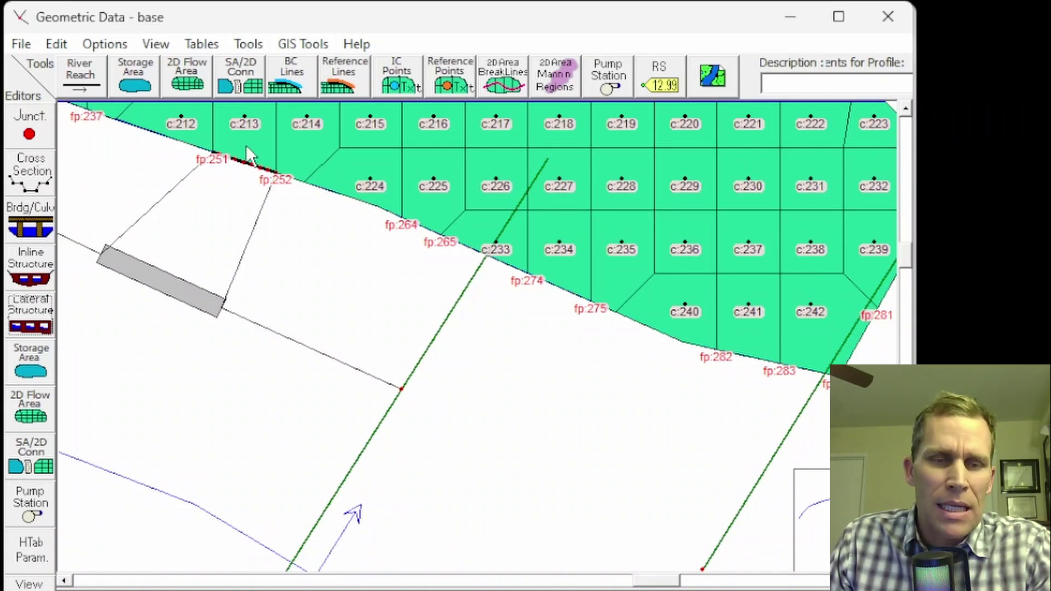
scroll(258, 141, "up", 3)
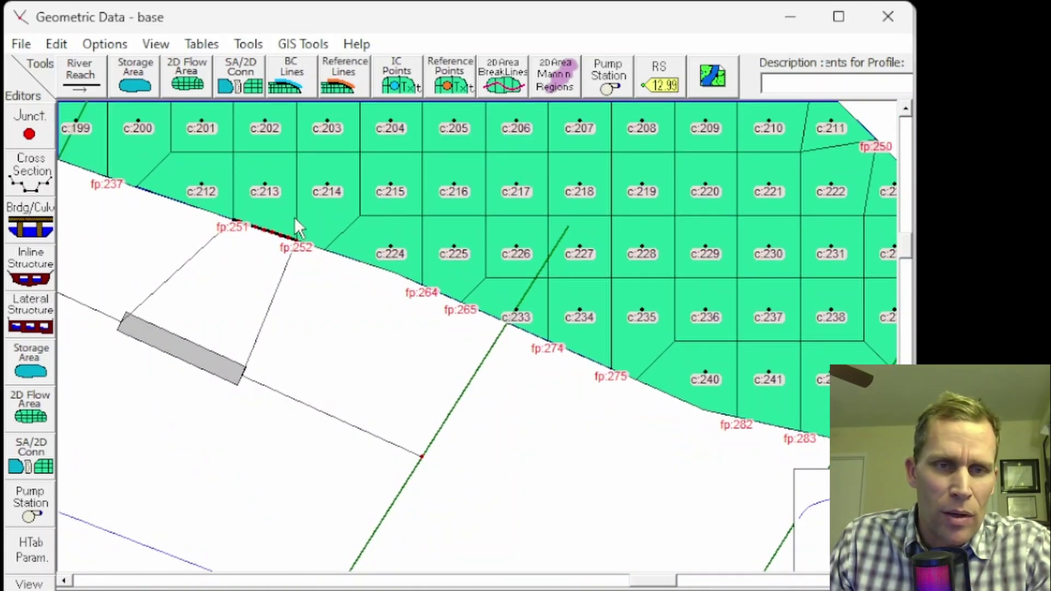
scroll(253, 255, "up", 2)
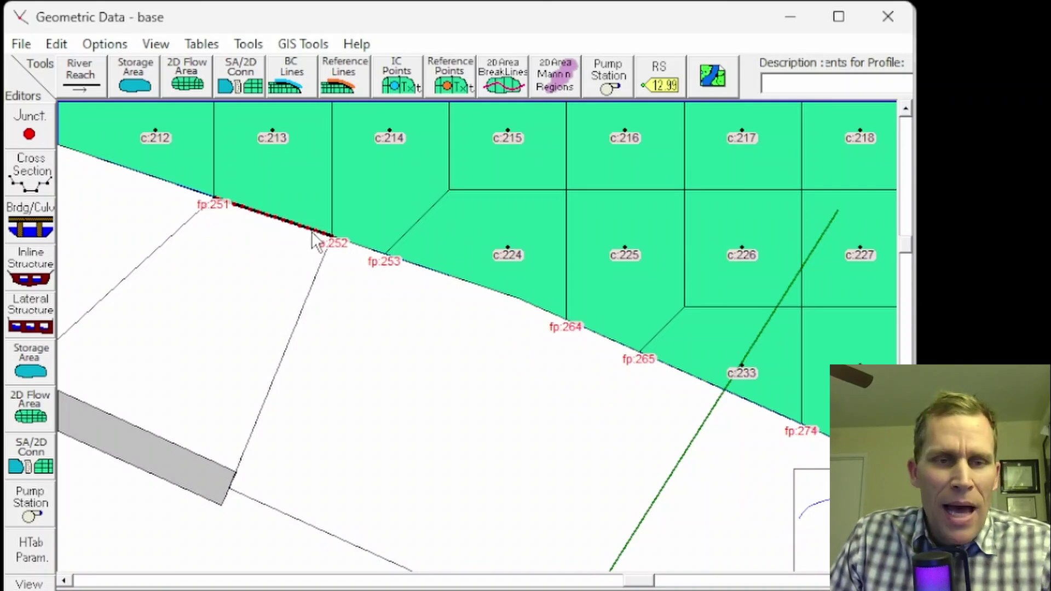
left_click_drag(263, 272, 350, 260)
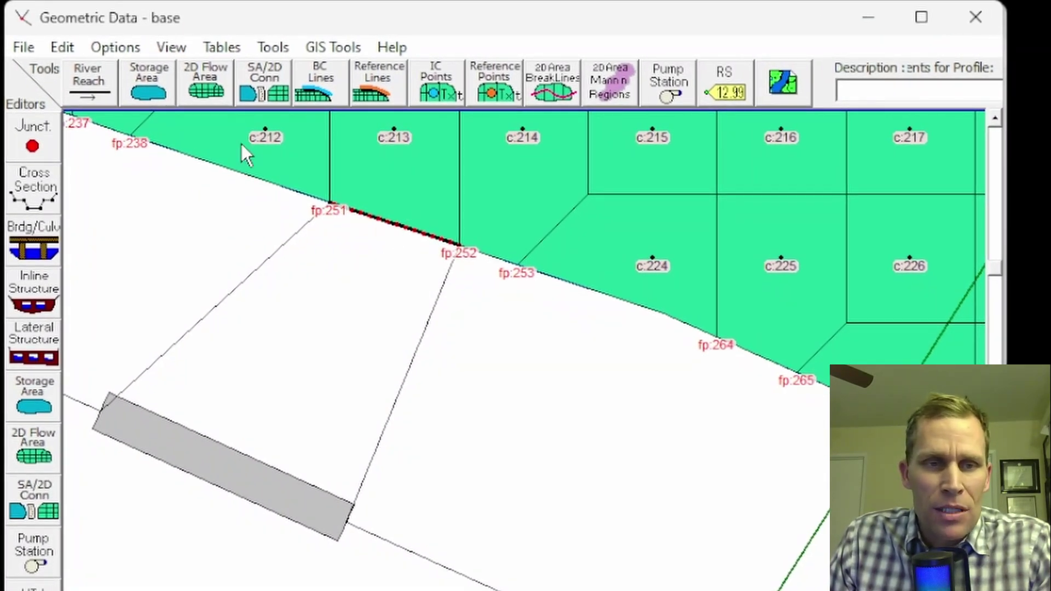
left_click_drag(208, 223, 278, 270)
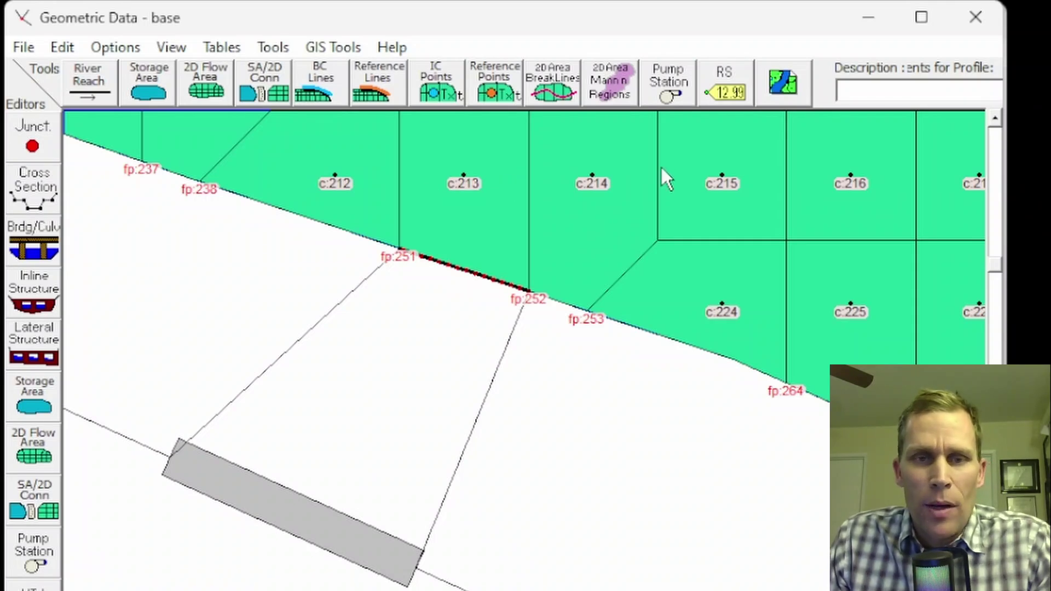
left_click_drag(339, 274, 254, 258)
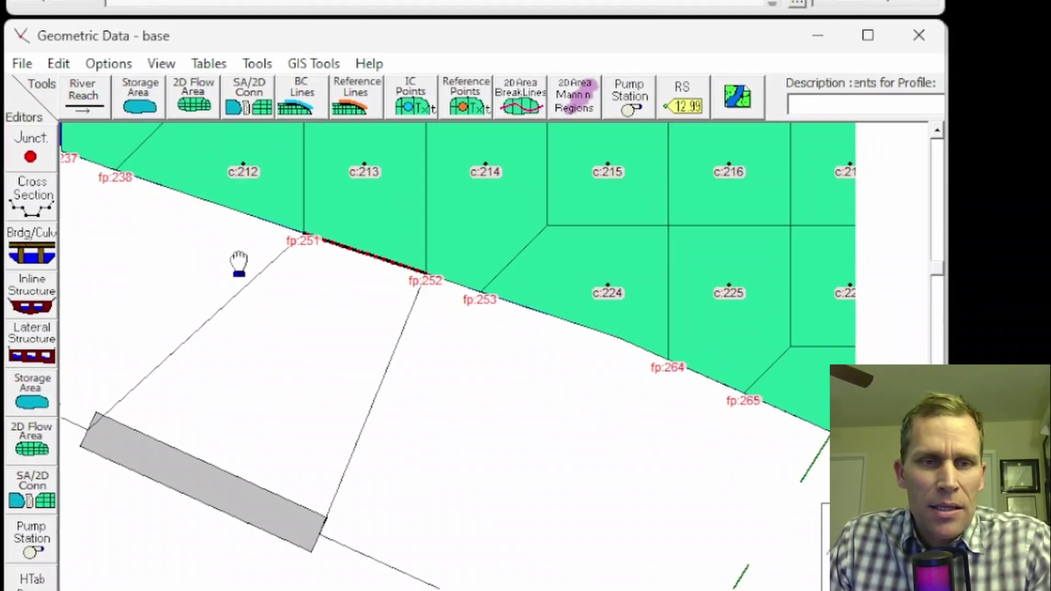
Reopen the RS 6900 lateral structure's Weir/Embankment data and select the weir coefficient 2.
scroll(262, 256, "down", 1)
left_click(37, 356)
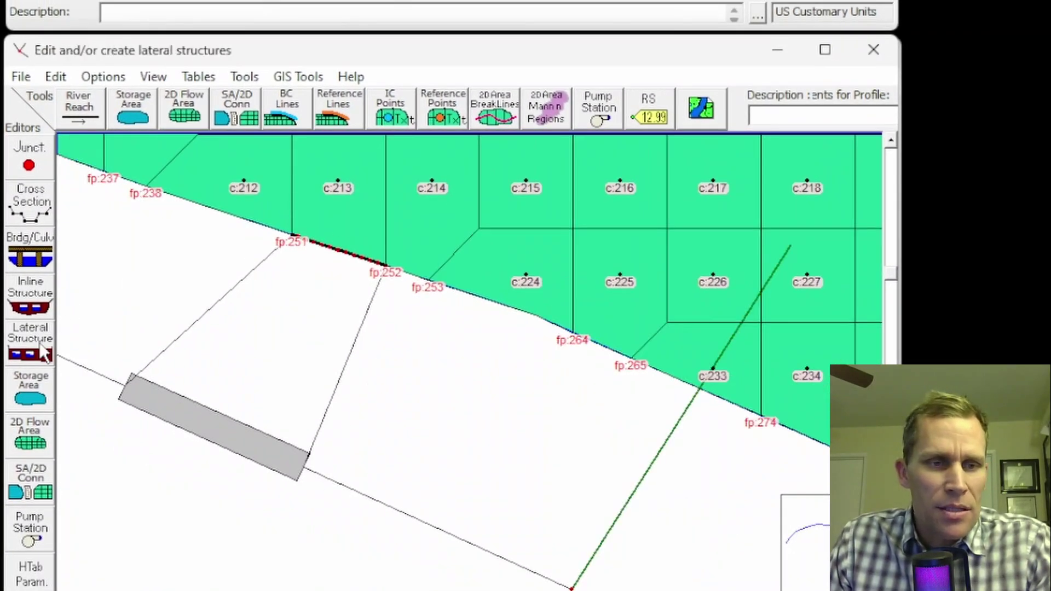
left_click(32, 350)
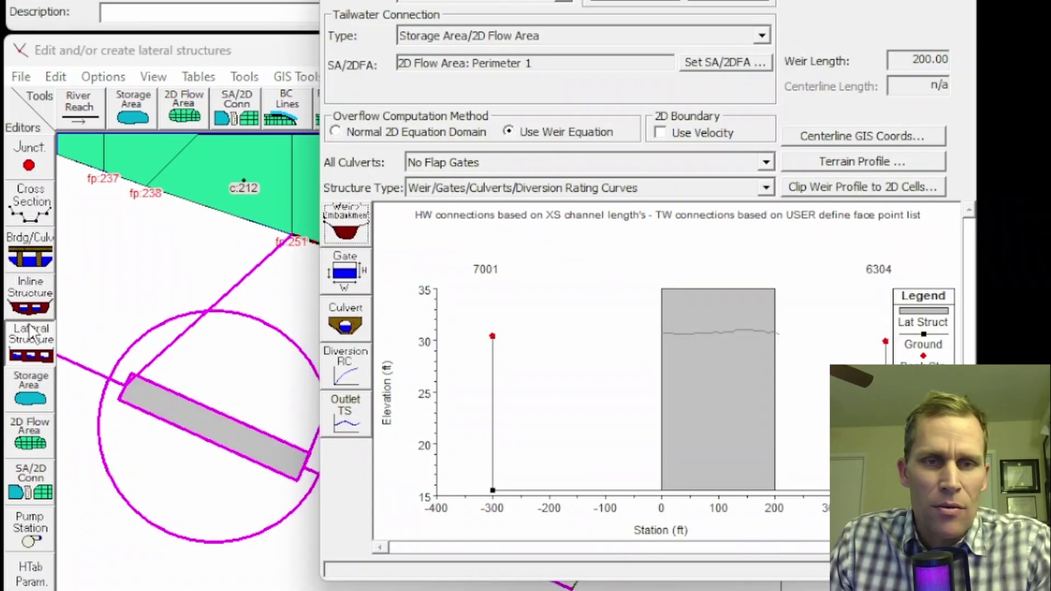
left_click(356, 225)
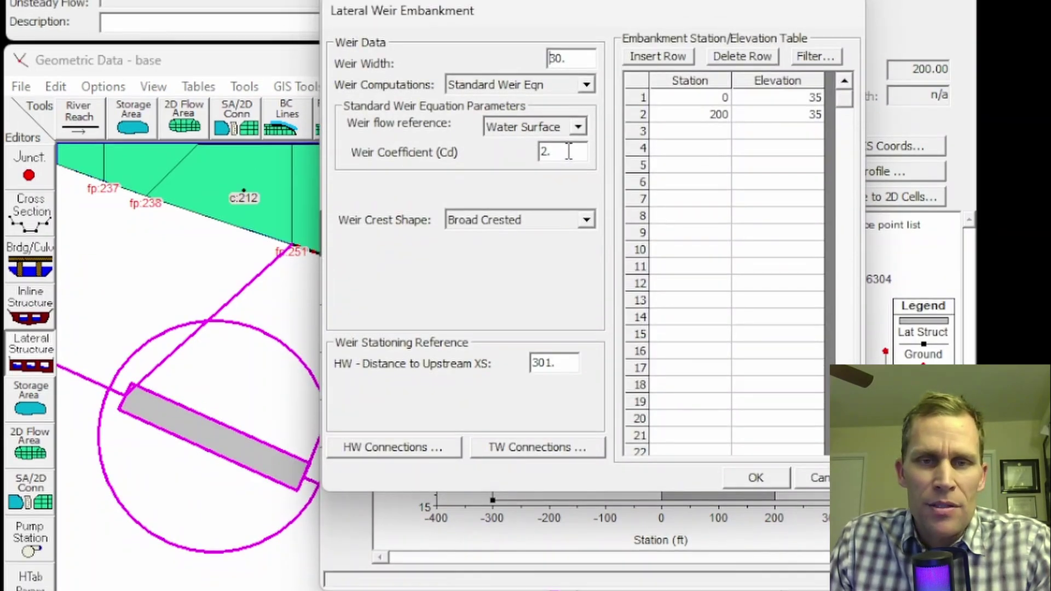
double_click(569, 151)
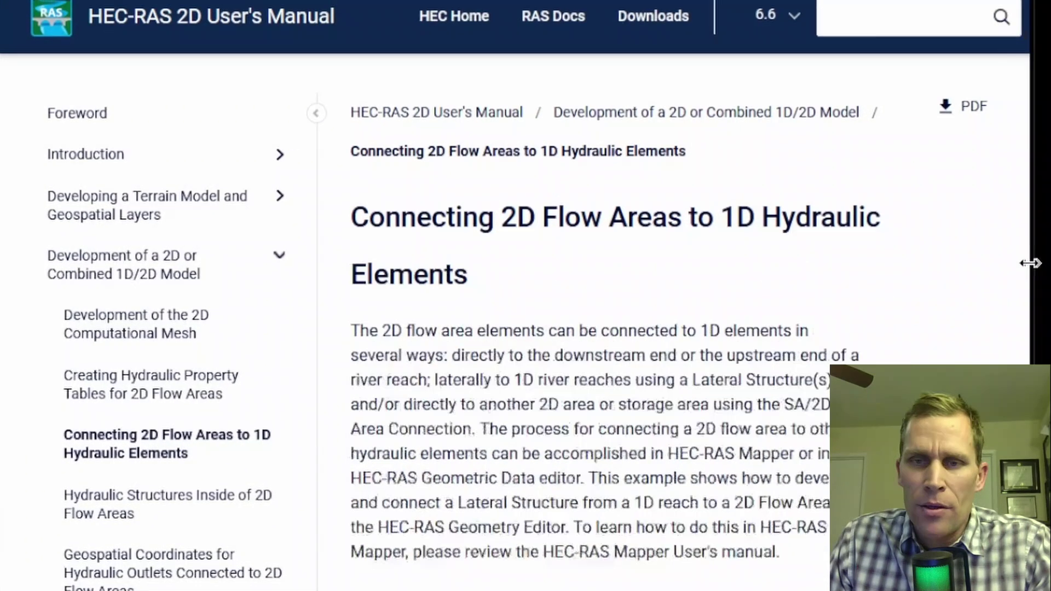
Narrow the manual window and locate the Table 3-1 Lateral Weir Coefficients title.
left_click_drag(1035, 263, 929, 279)
scroll(752, 183, "down", 15)
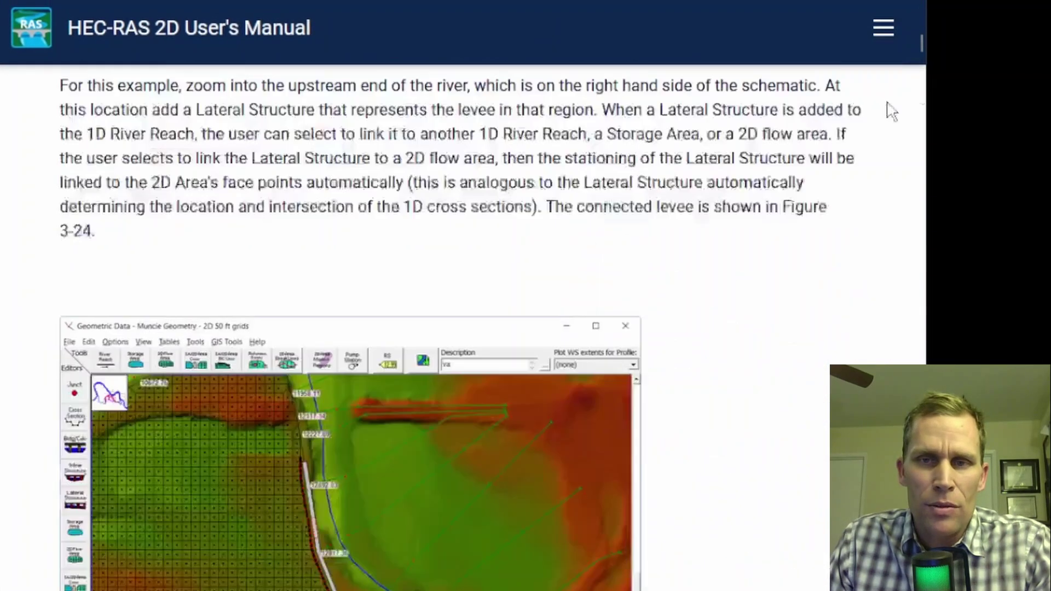
left_click_drag(922, 44, 920, 90)
left_click_drag(62, 117, 290, 133)
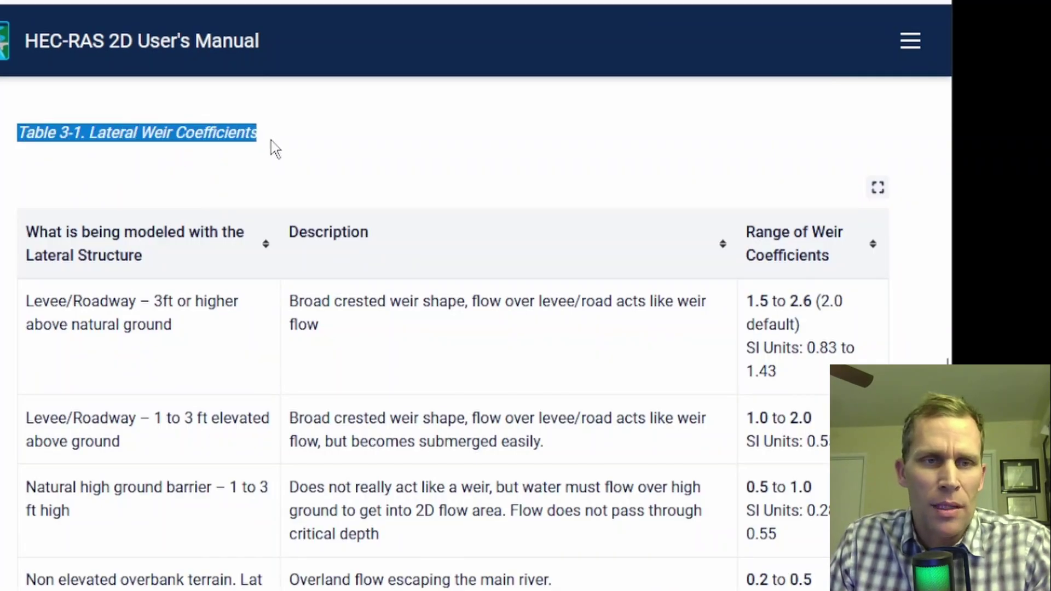
left_click(265, 148)
Highlight the 1.5–2.6 coefficient range, the levee/roadway row descriptions and the 3ft height.
scroll(212, 89, "down", 2)
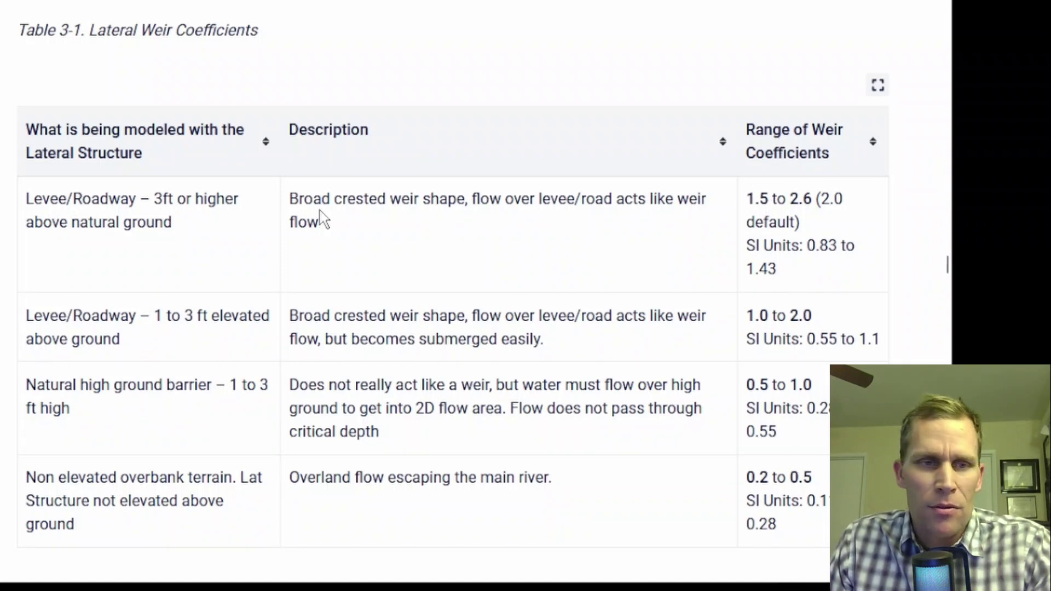
left_click_drag(746, 200, 813, 209)
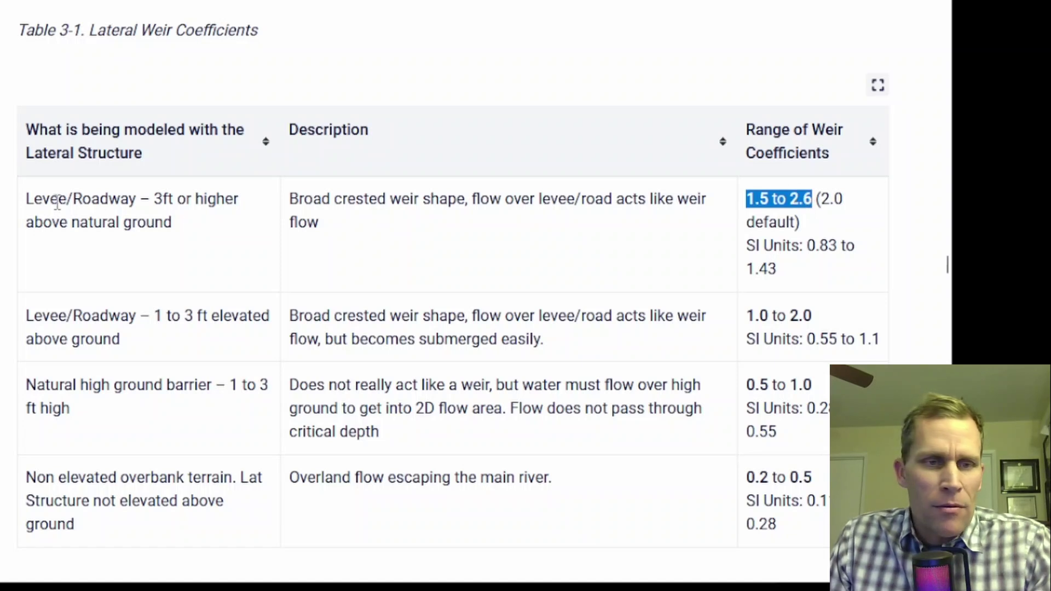
left_click_drag(42, 201, 130, 204)
left_click_drag(755, 317, 819, 326)
left_click_drag(26, 316, 206, 317)
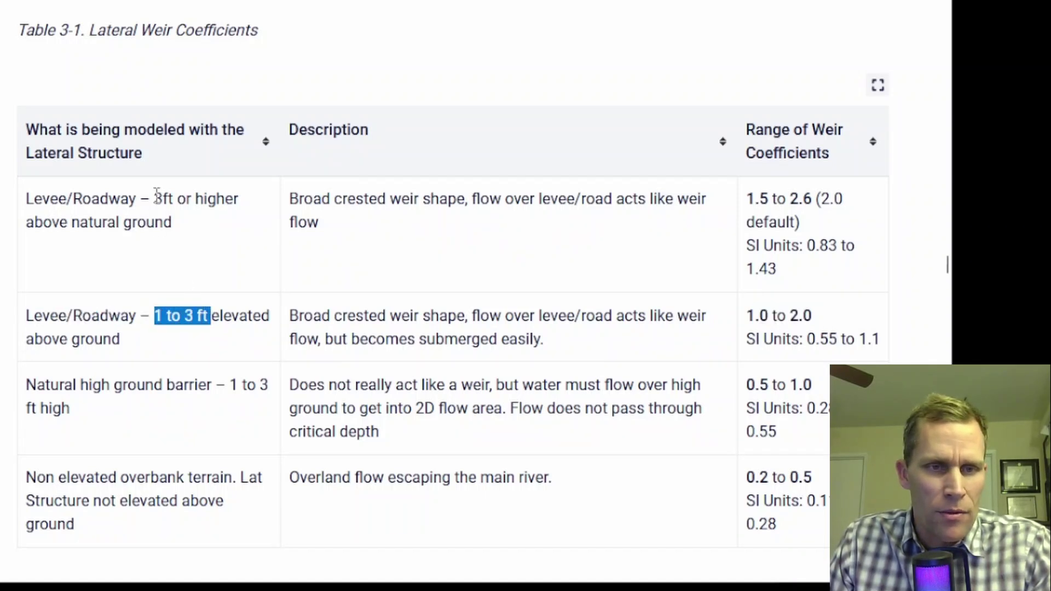
left_click_drag(155, 199, 177, 199)
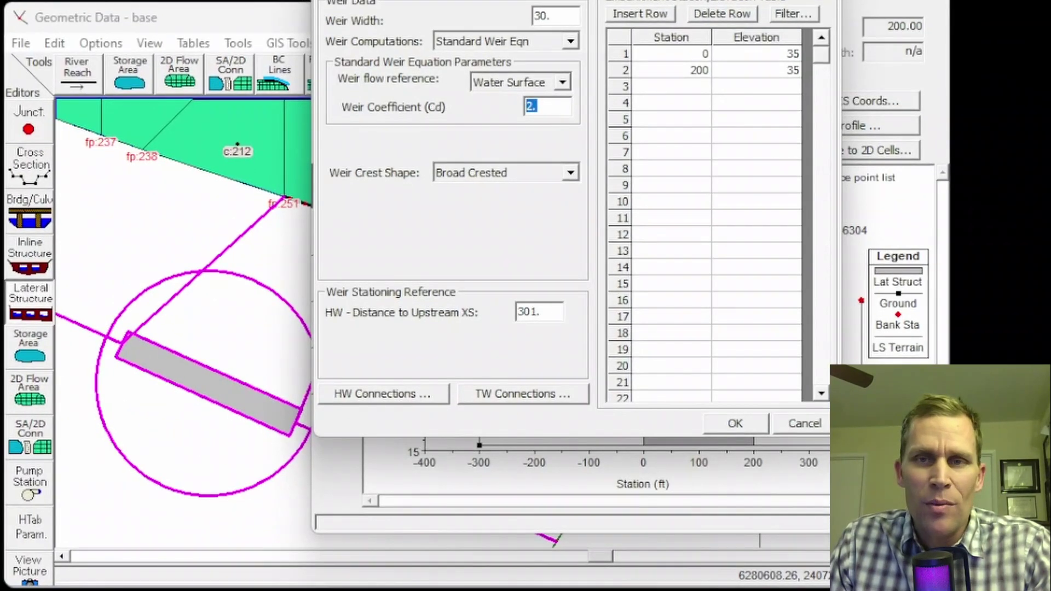
Close the weir embankment data with OK and centre the map on the lateral structure.
left_click(735, 422)
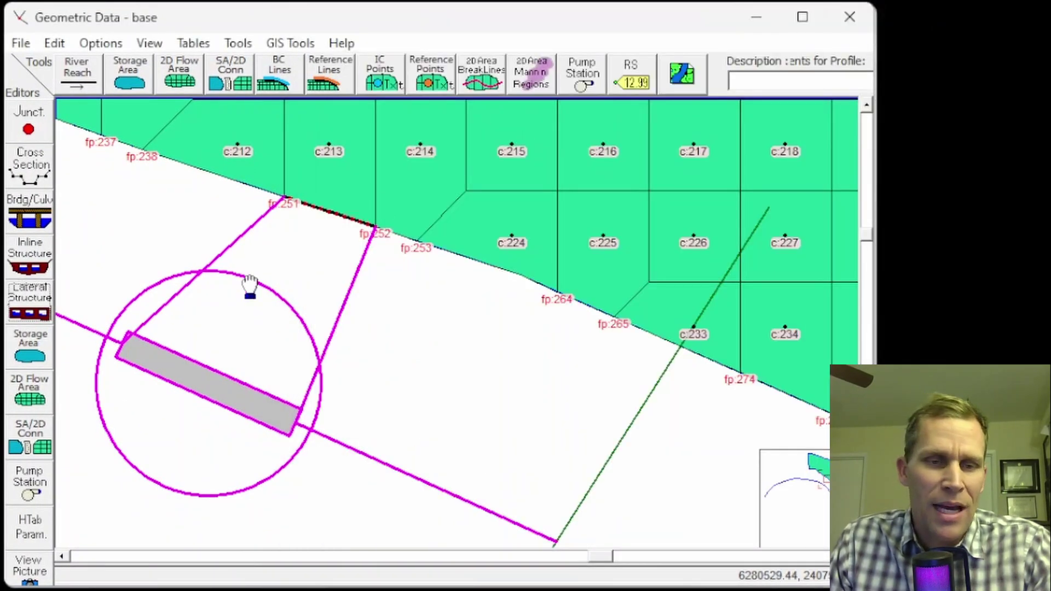
left_click_drag(252, 291, 341, 297)
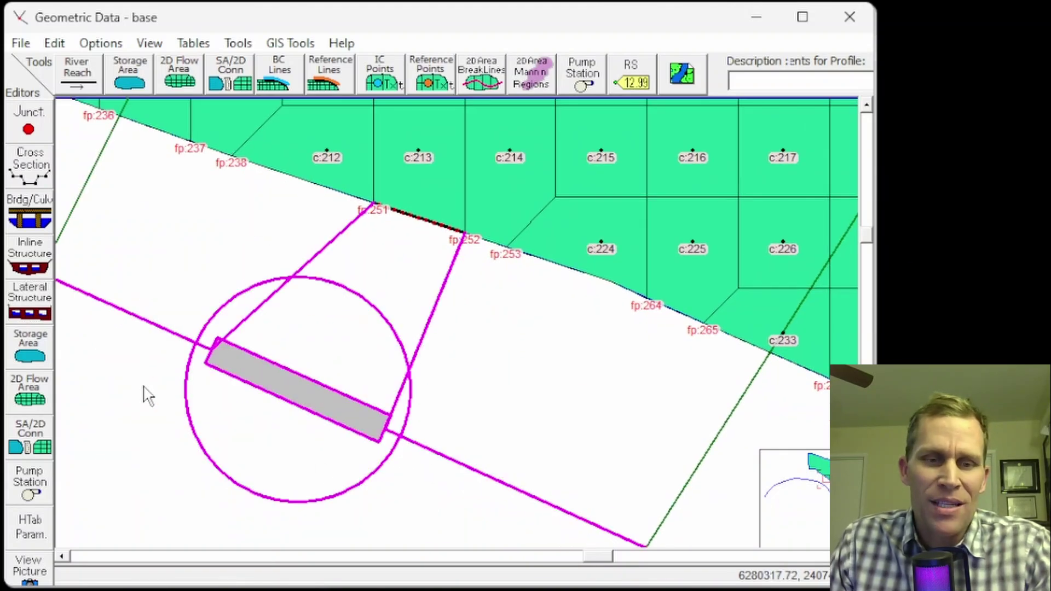